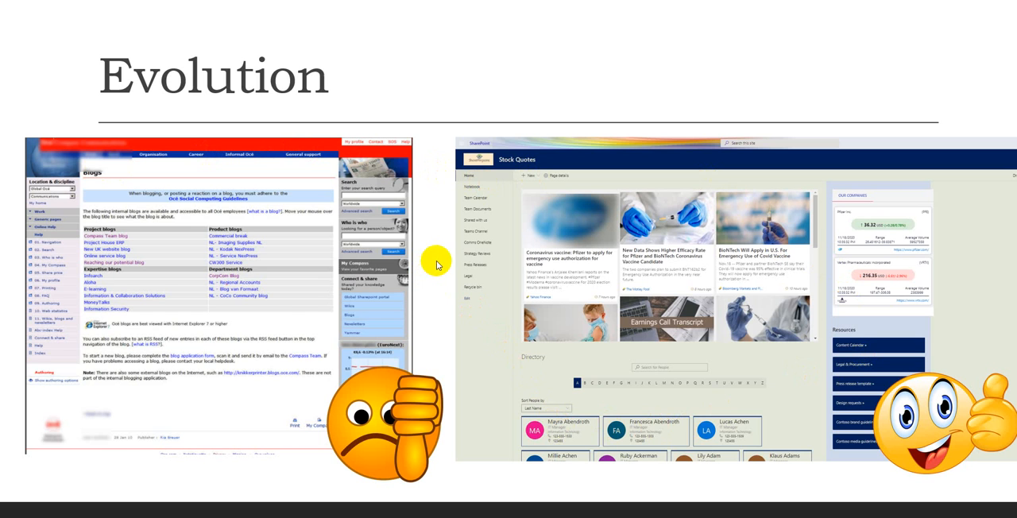
- End the presentation slide show and switch to SharePoint in the browser
click(30, 517)
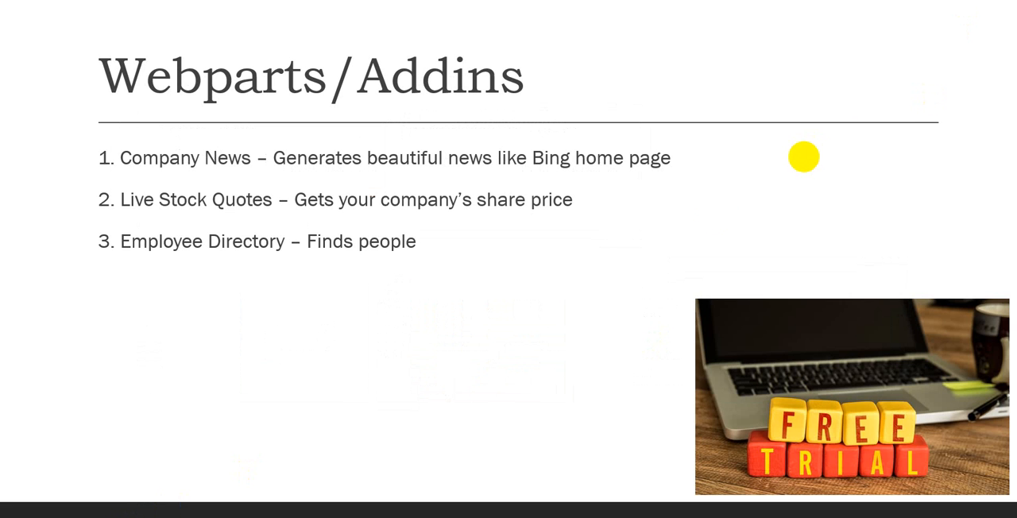
key(Escape)
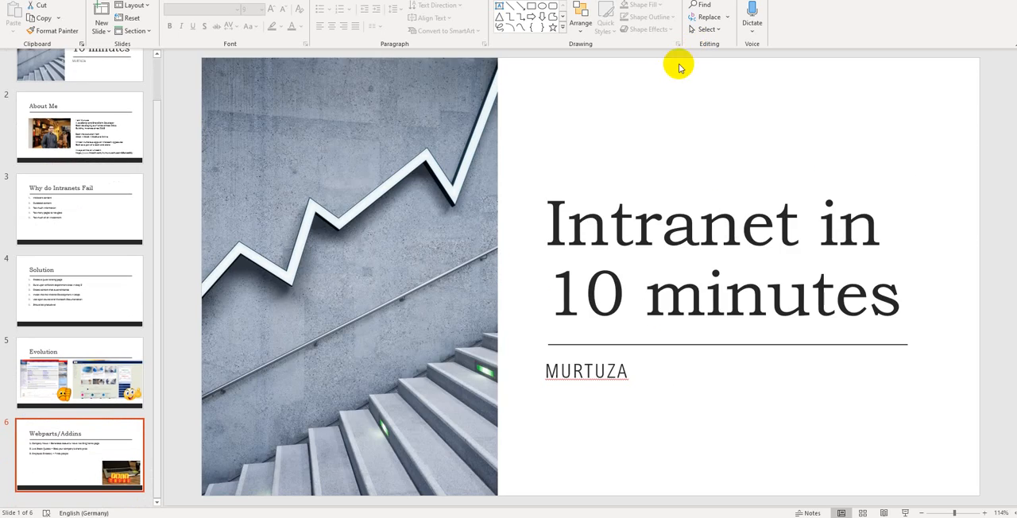
click(301, 517)
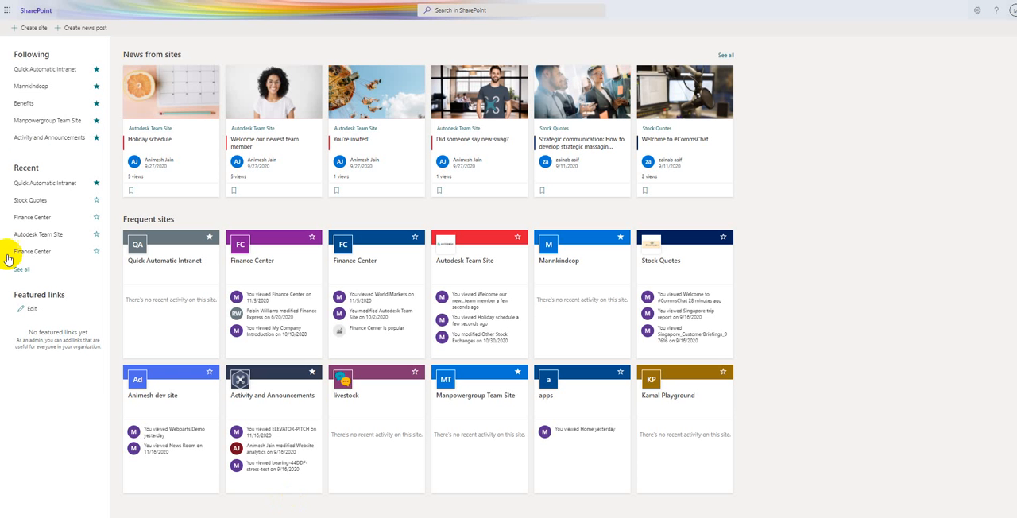
- Open the SharePoint start page from the Office 365 app launcher
click(7, 11)
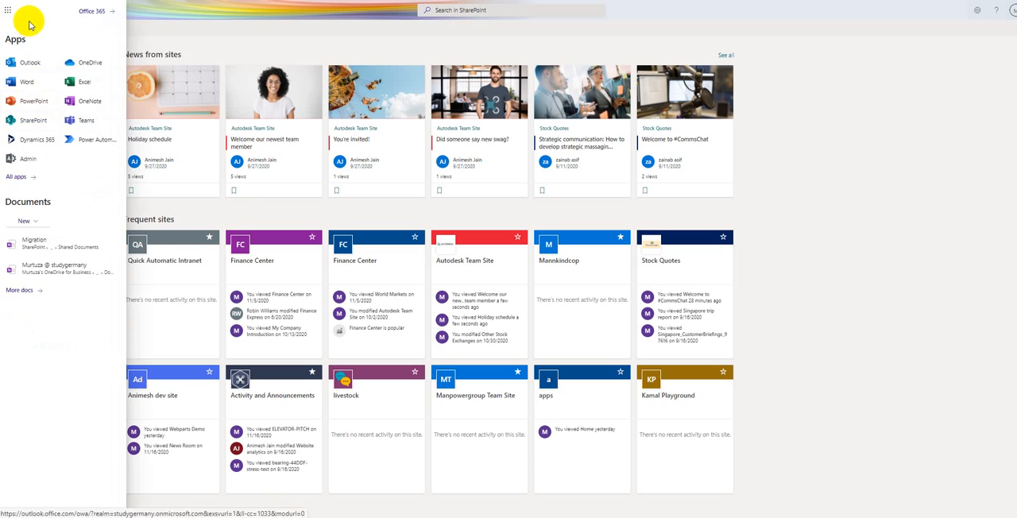
click(10, 13)
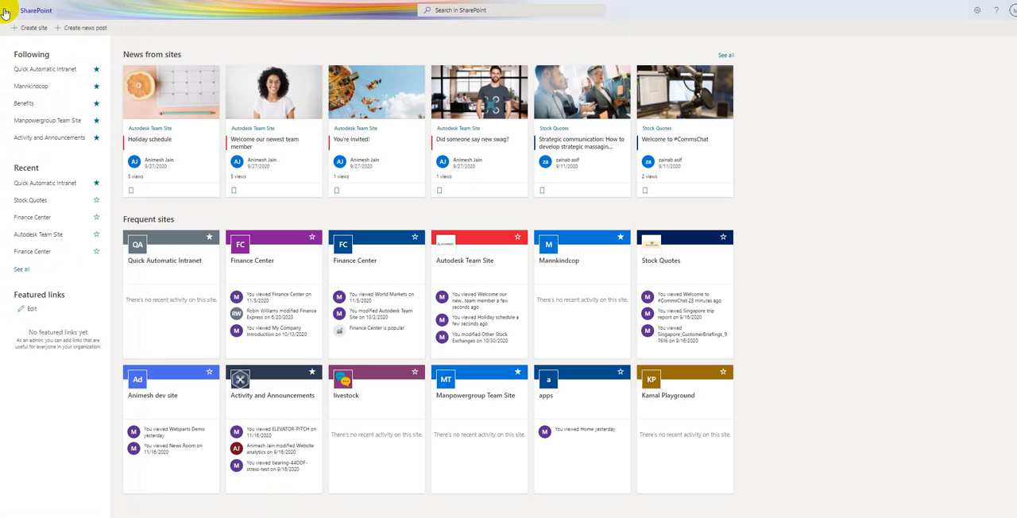
click(7, 11)
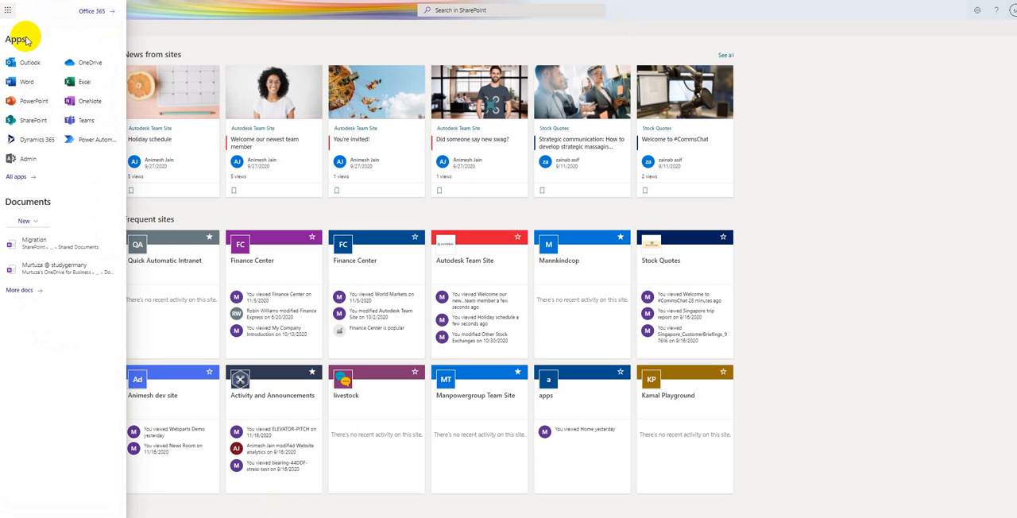
click(26, 121)
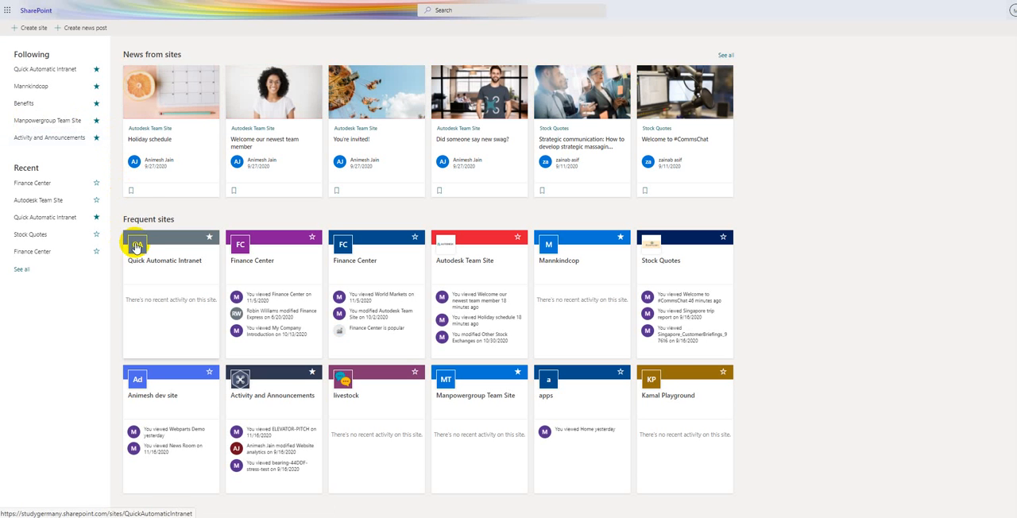
click(28, 28)
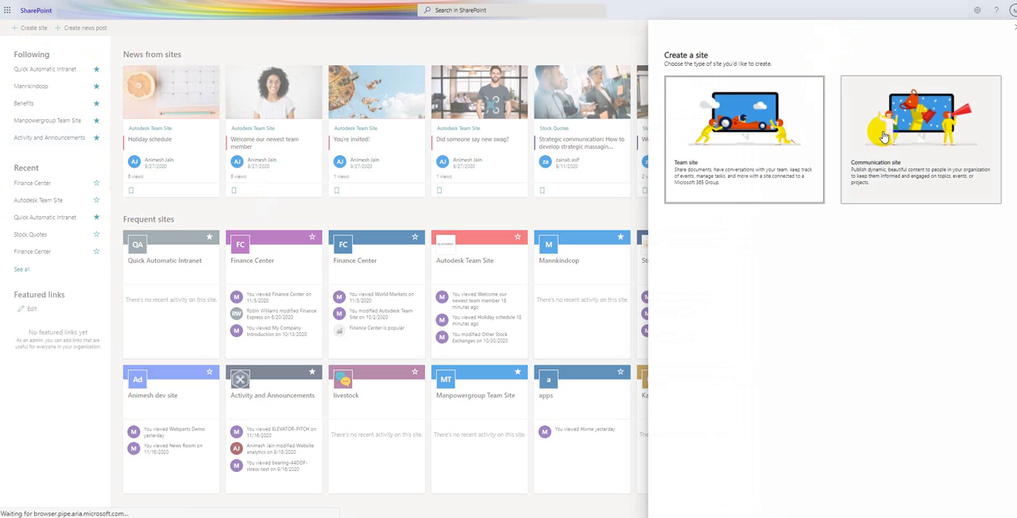
click(882, 135)
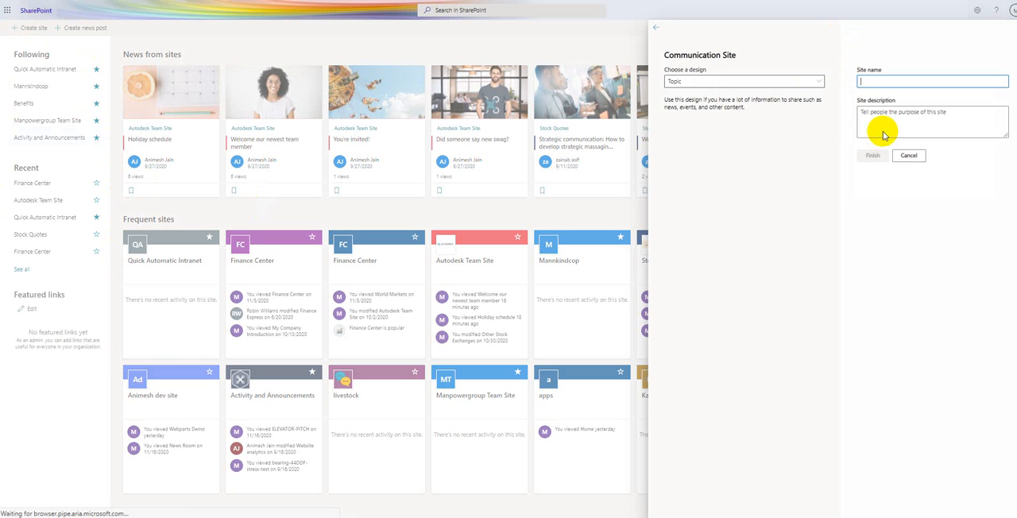
click(723, 82)
click(694, 126)
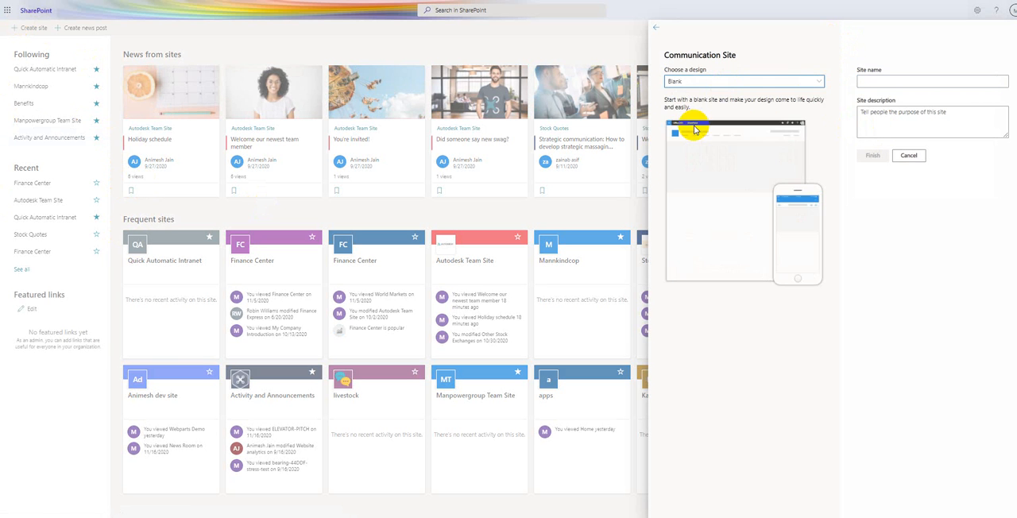
click(877, 82)
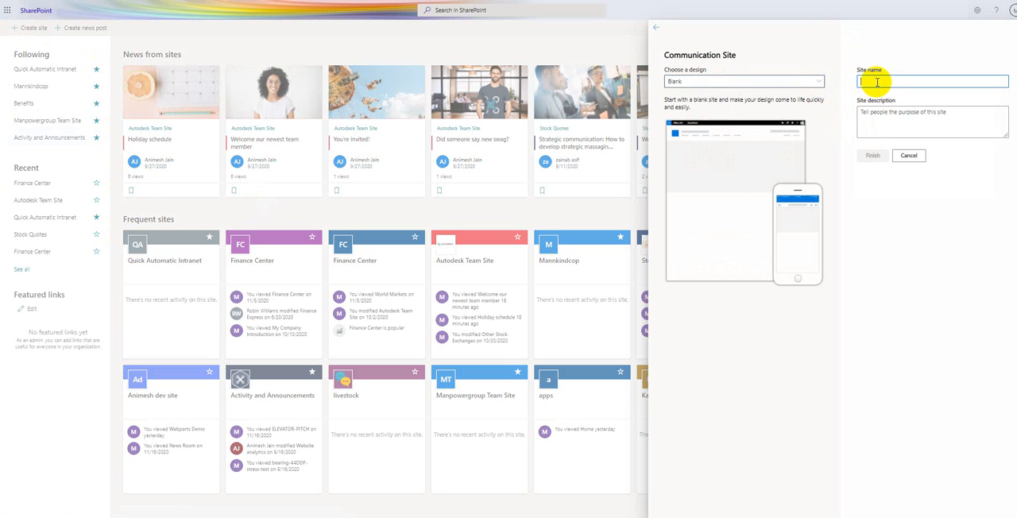
text(Quick A)
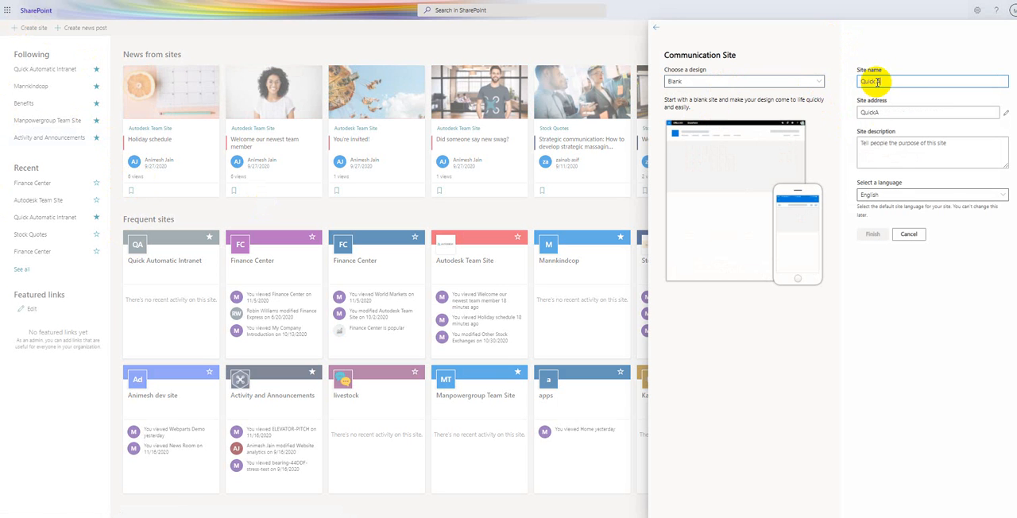
text(utomatic Intranet)
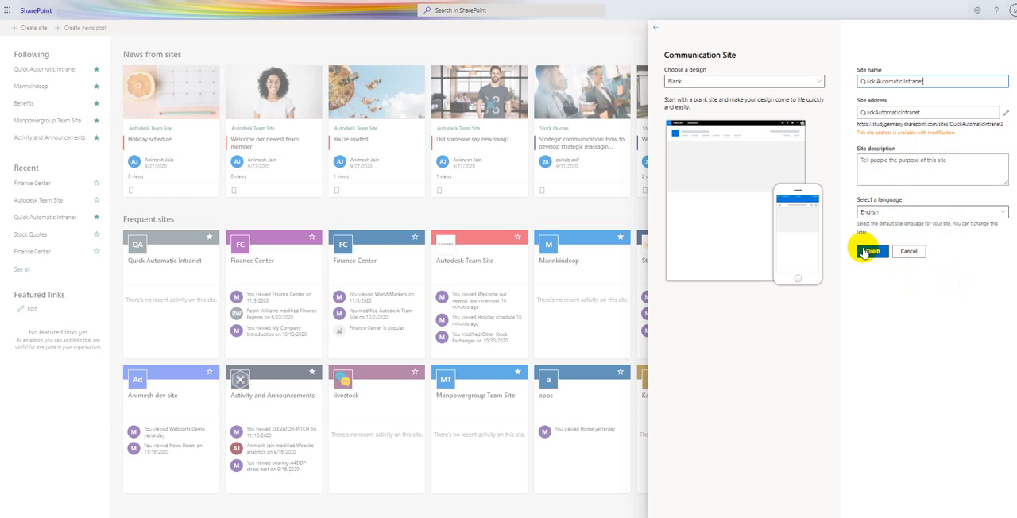
click(909, 251)
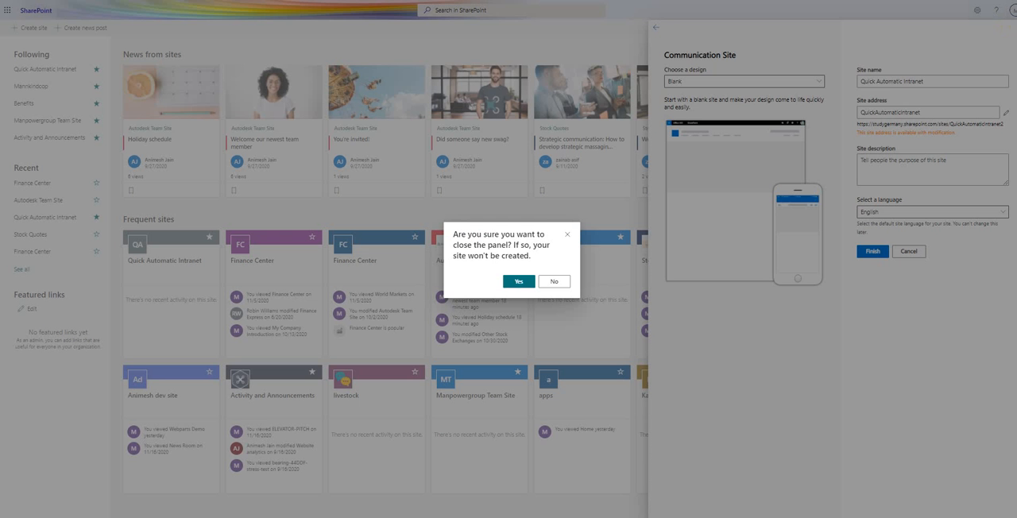
click(519, 282)
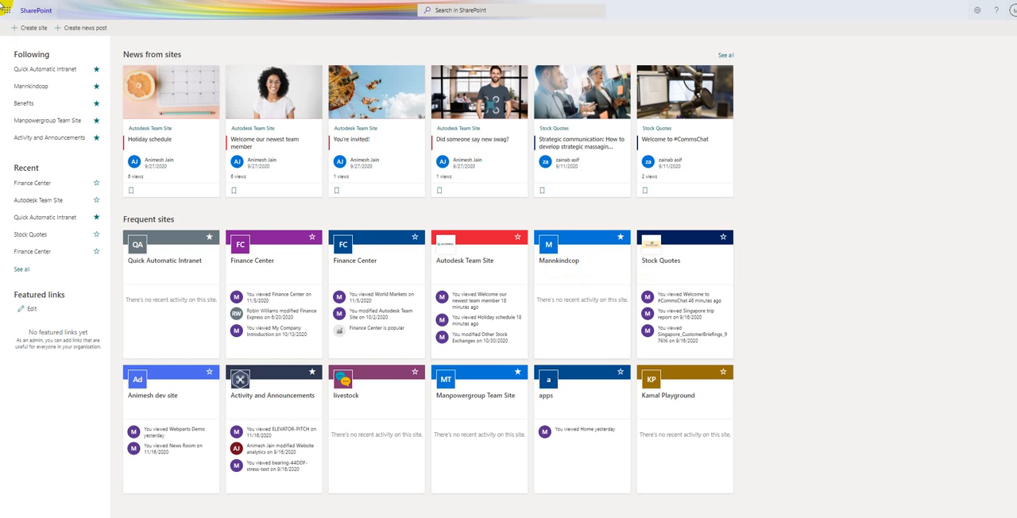
- Open the followed Quick Automatic Intranet site and display its site contents
click(39, 74)
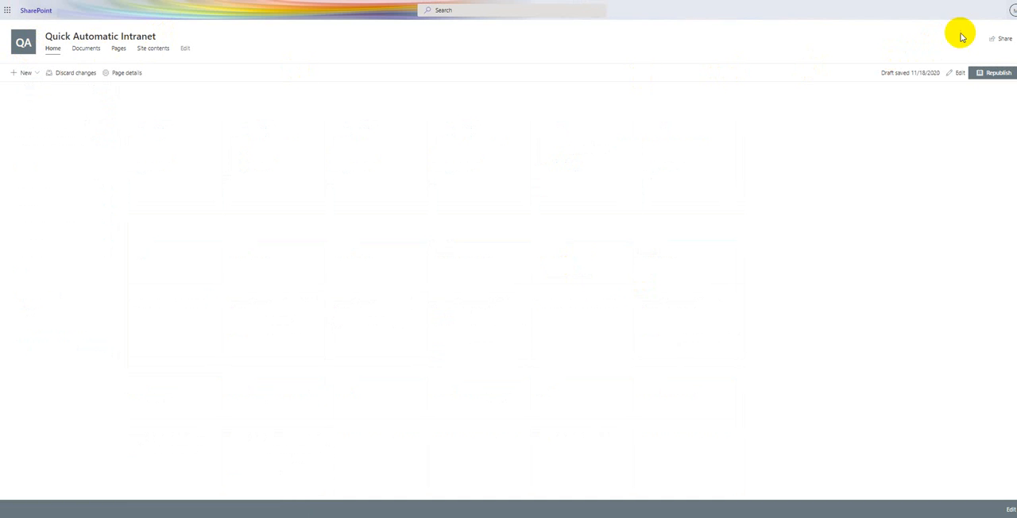
click(1009, 16)
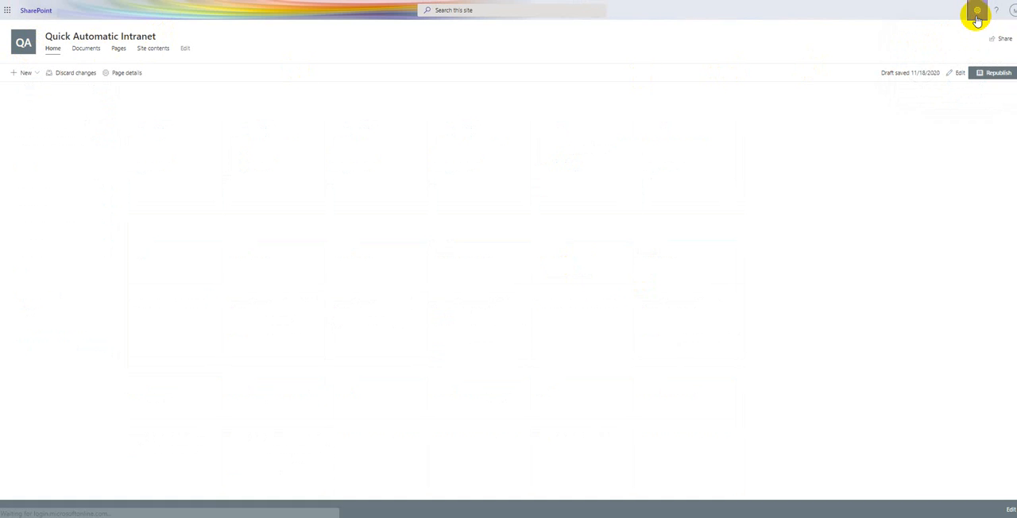
click(978, 13)
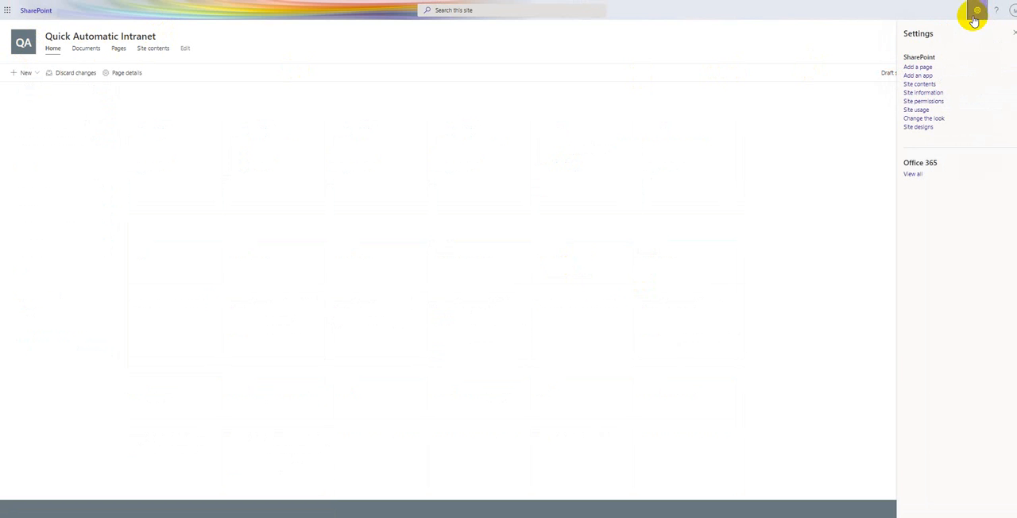
click(920, 85)
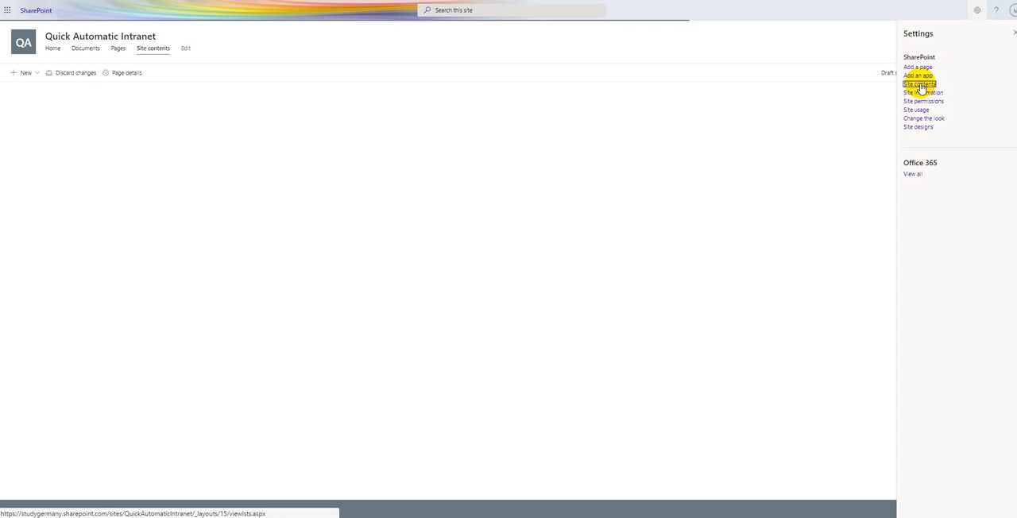
- Load the site's classic Site Settings page by changing the page name in the address to settings.aspx, keeping _layouts/15 and view=14
click(419, 7)
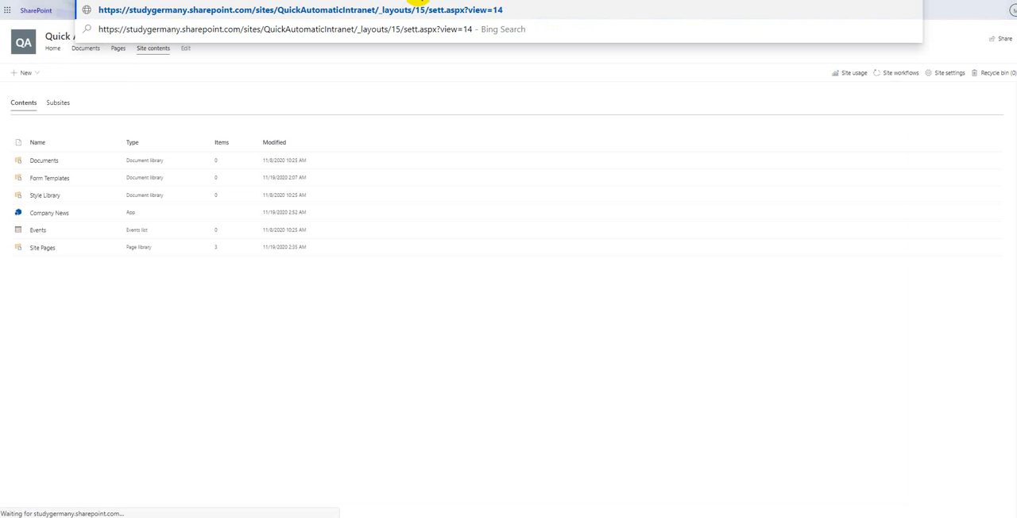
text(tings)
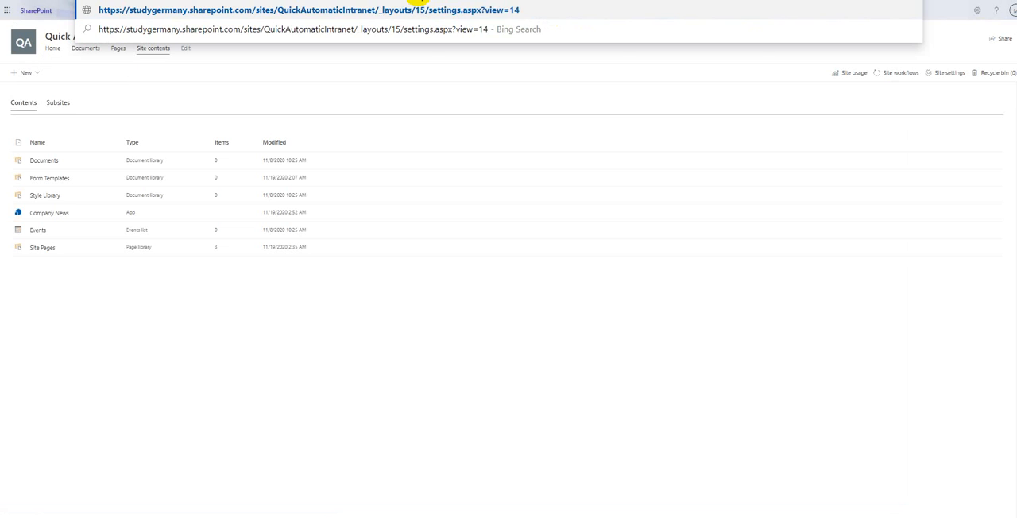
key(Return)
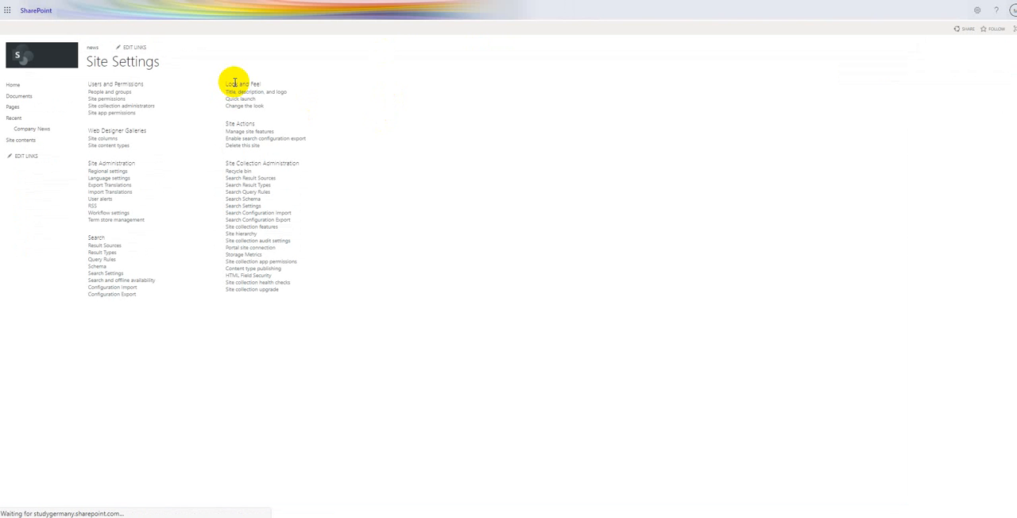
- Open the site's title, description and logo settings and change the title to "SharePinPoint Intranet"
click(243, 94)
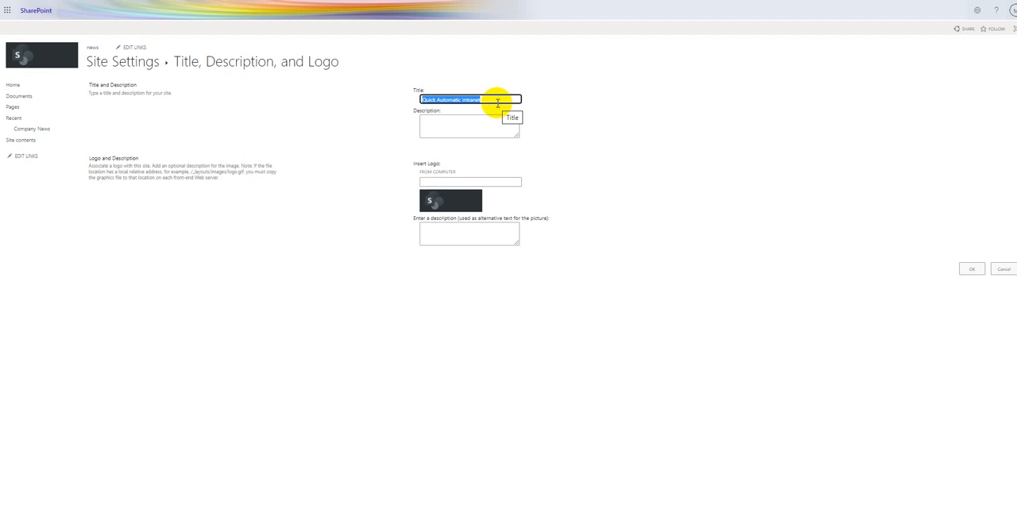
text(Med)
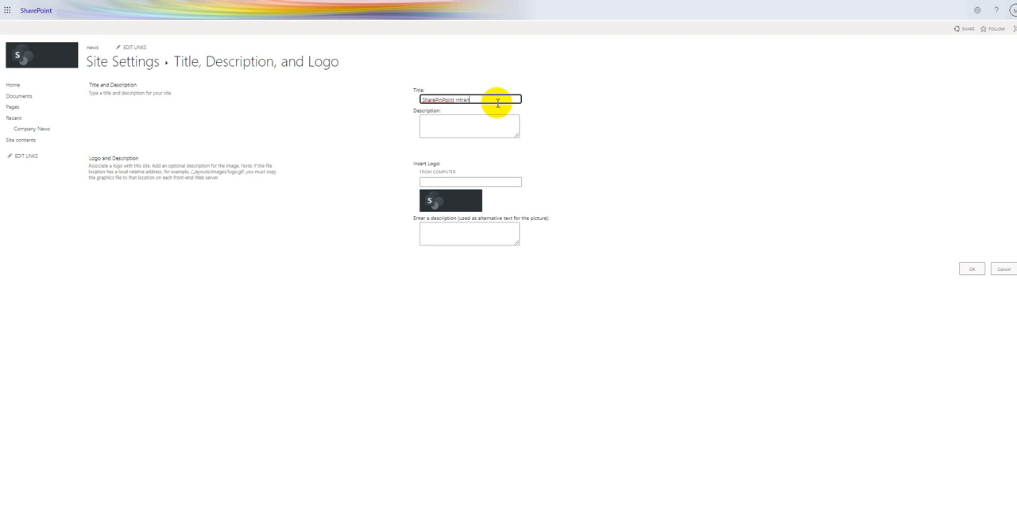
text(et)
key(Tab)
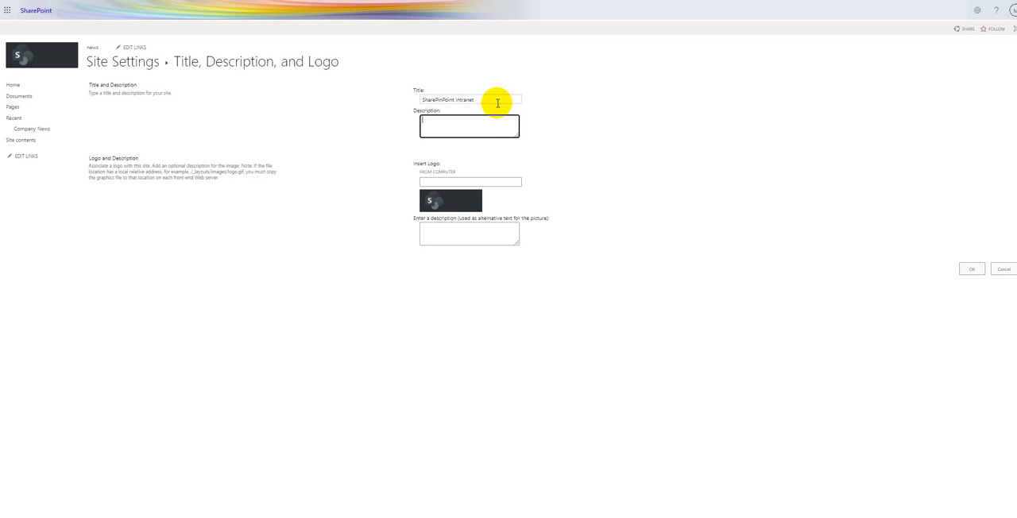
- Upload Sharepinpoint_3.jpg from the Desktop folder as the site logo and save the title and logo settings
click(425, 174)
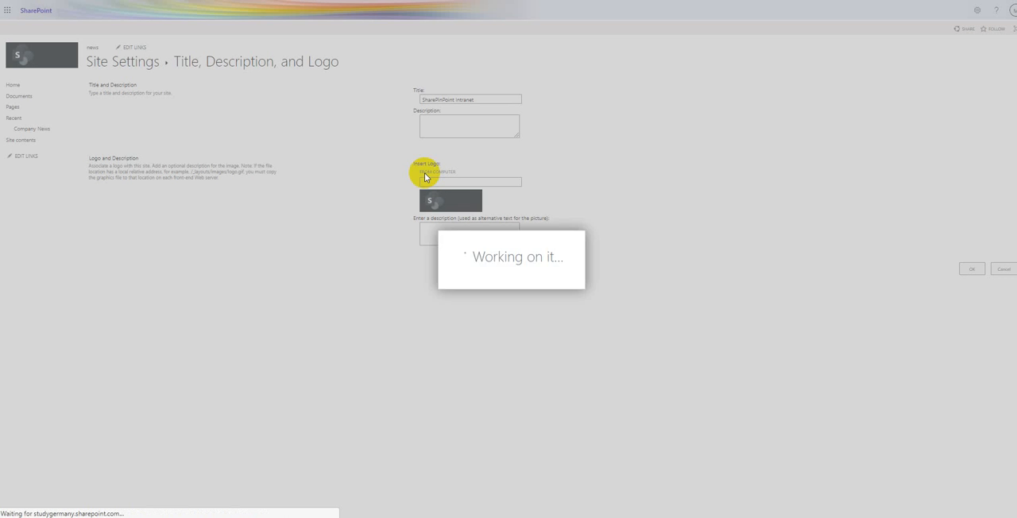
click(466, 214)
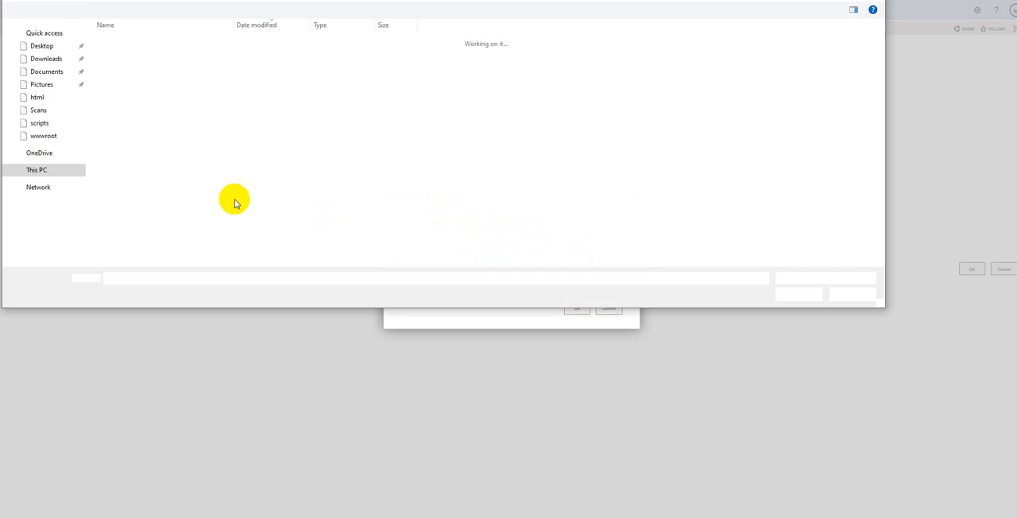
scroll(52, 42, up, 2)
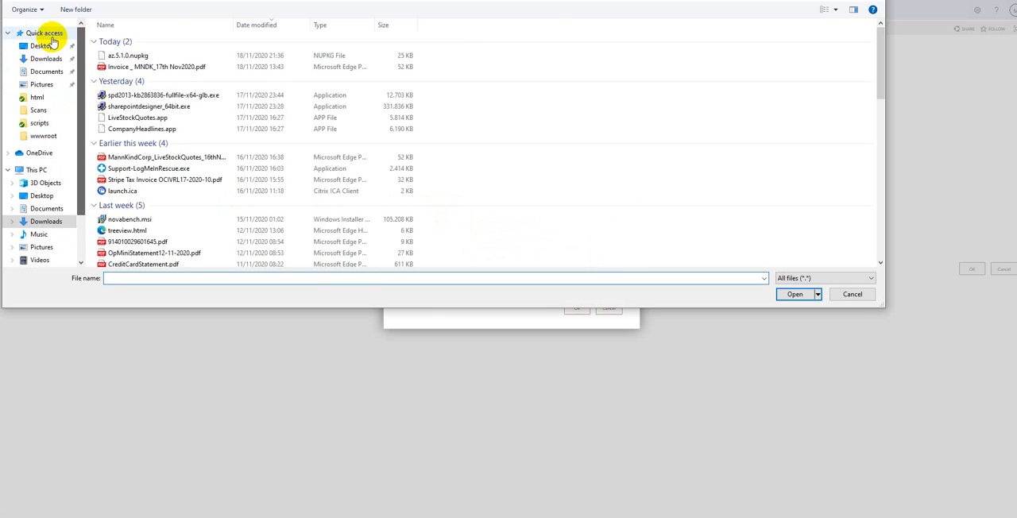
click(46, 45)
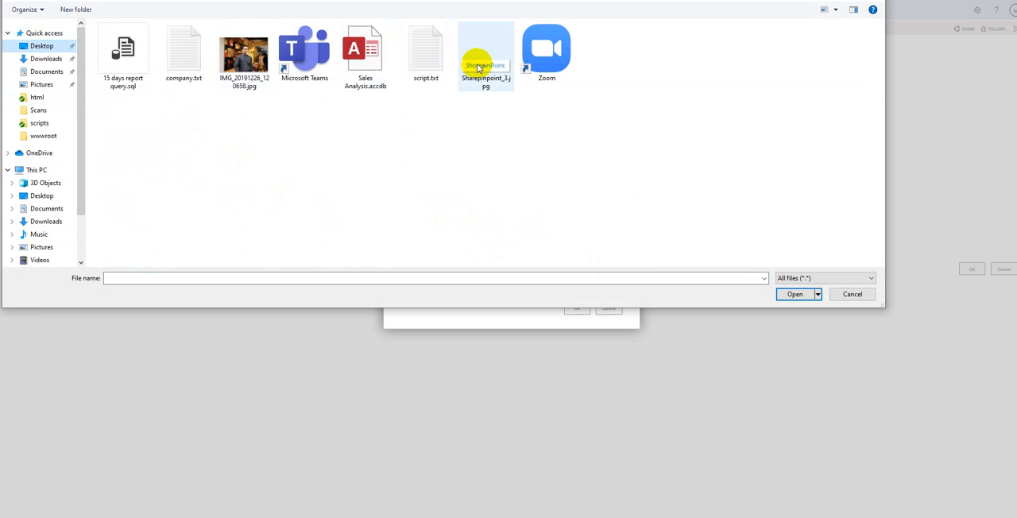
double_click(480, 68)
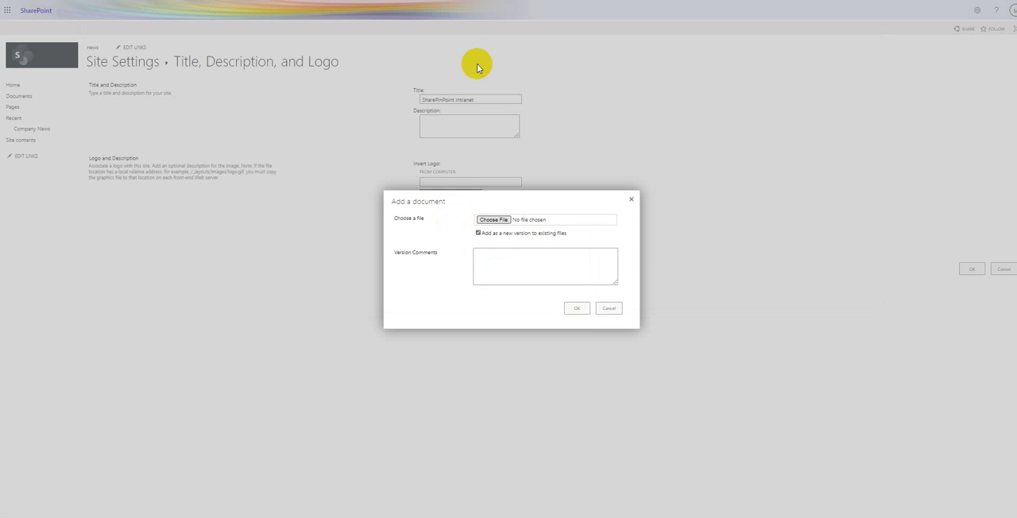
click(579, 309)
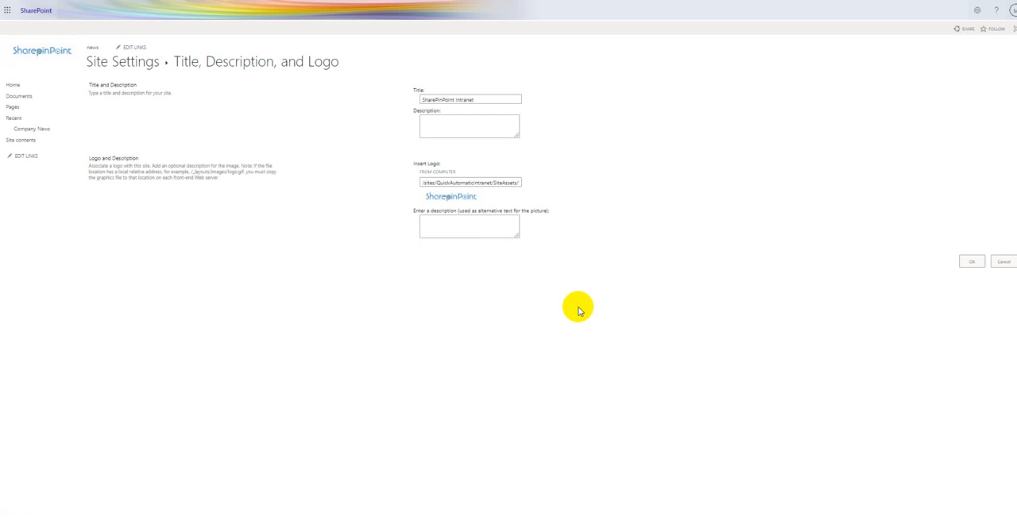
click(972, 263)
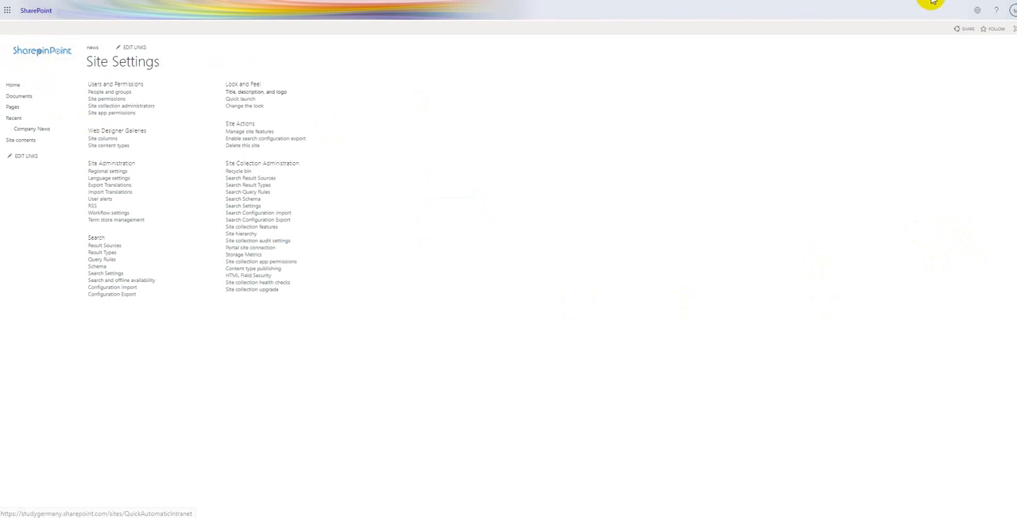
- Display the site's contents, start adding a new app and go to the SharePoint Store
click(976, 13)
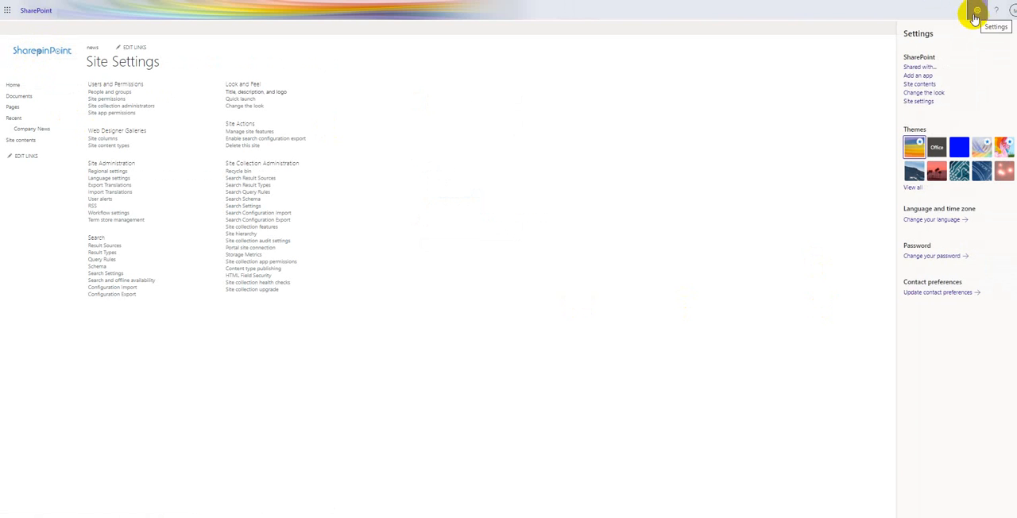
click(922, 88)
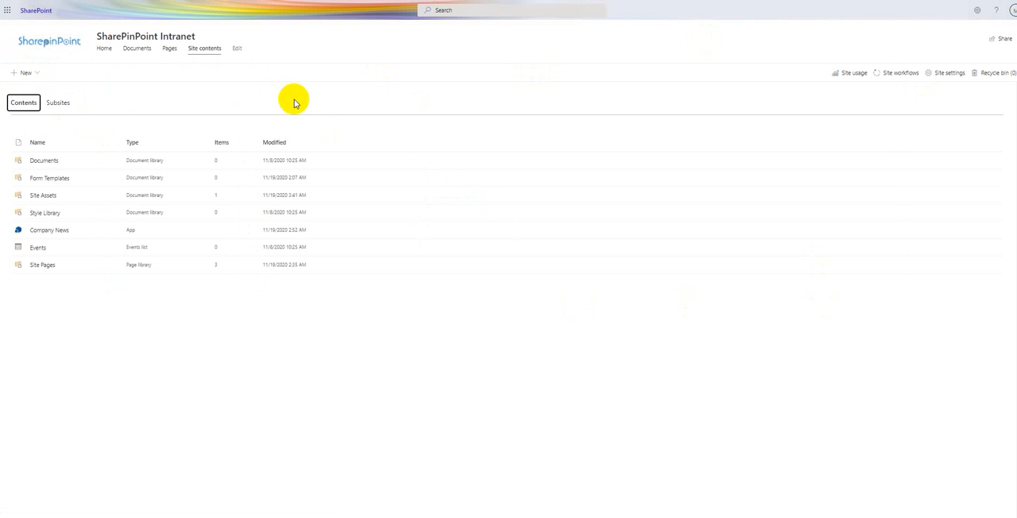
click(30, 74)
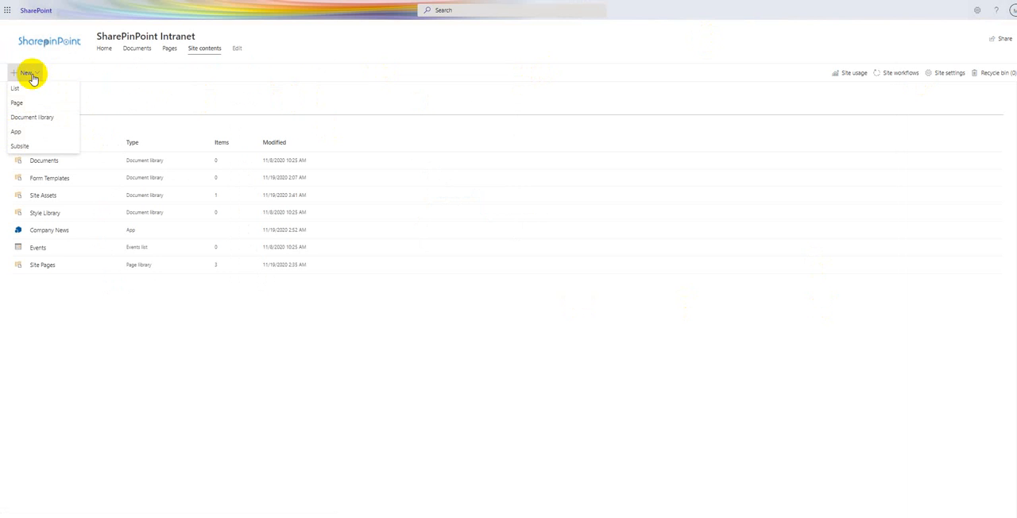
click(238, 358)
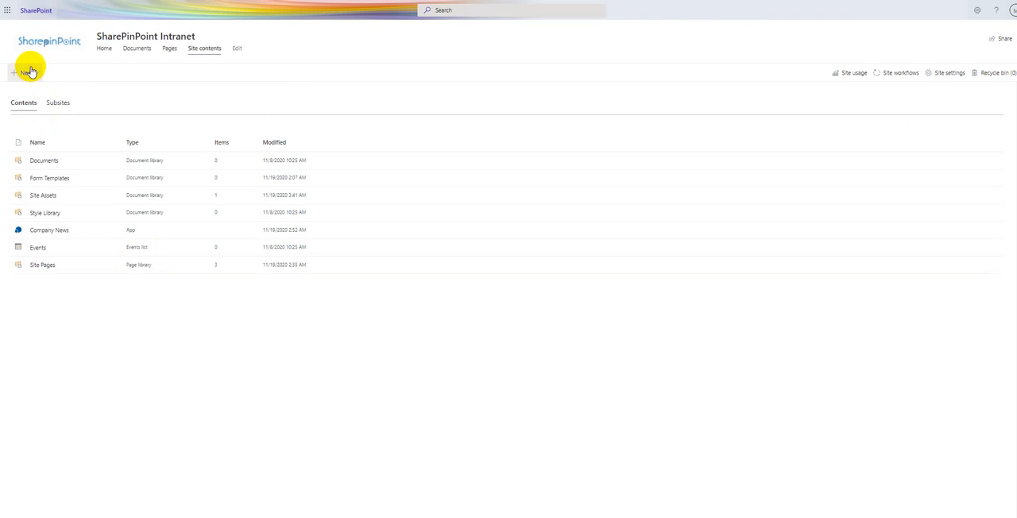
click(26, 73)
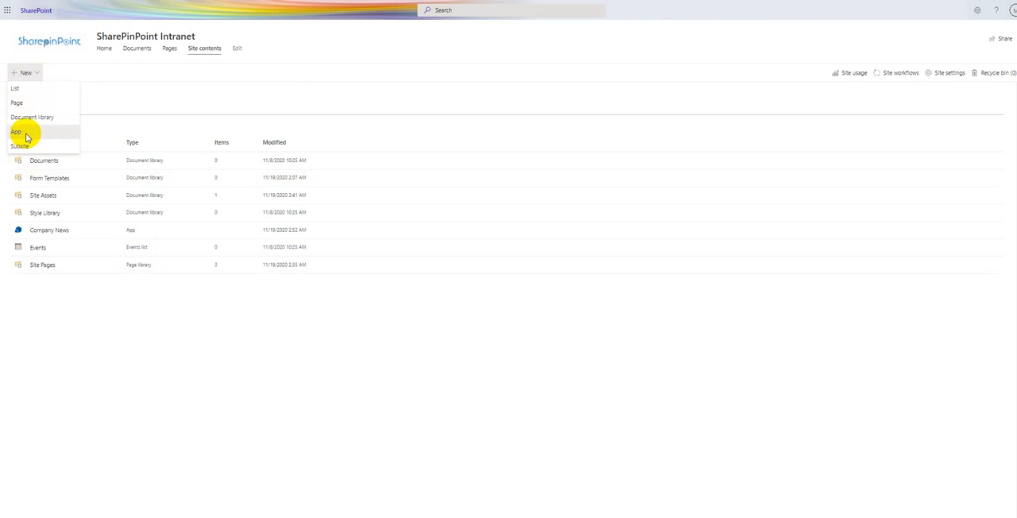
click(26, 135)
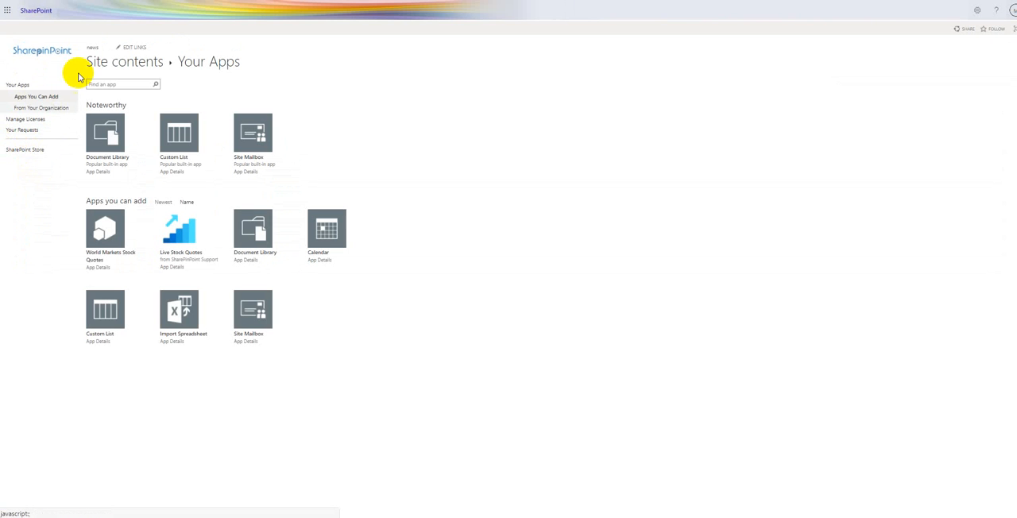
click(27, 151)
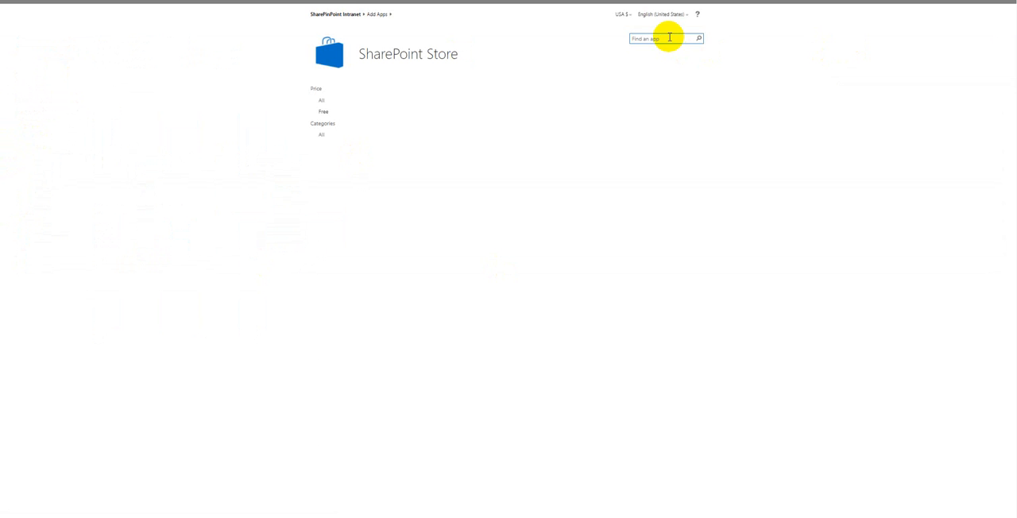
- Search the store for "live stock quotes" and open the details of the Live Stock Quotes app
click(669, 38)
text(live stock quote)
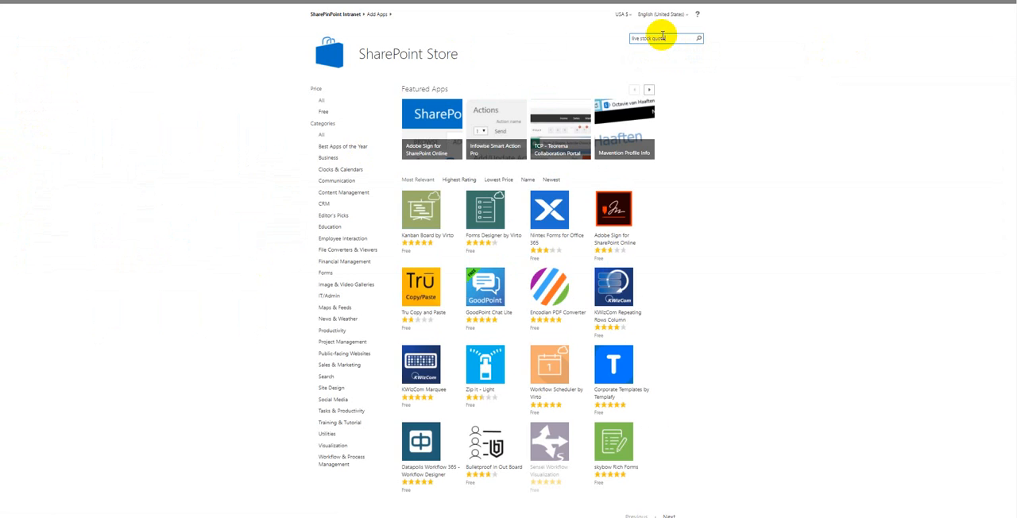
key(Return)
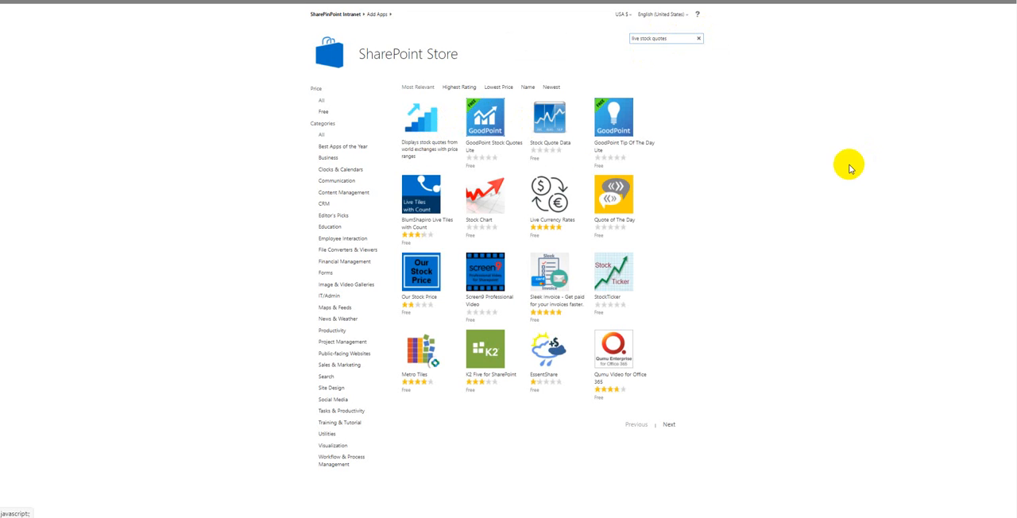
click(420, 121)
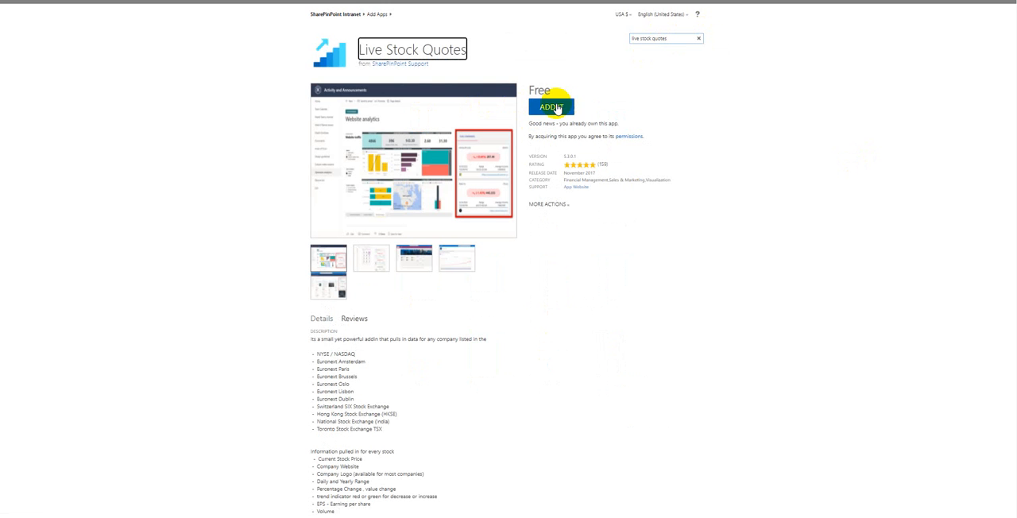
- Add the Live Stock Quotes app to the site and grant it trust
click(557, 108)
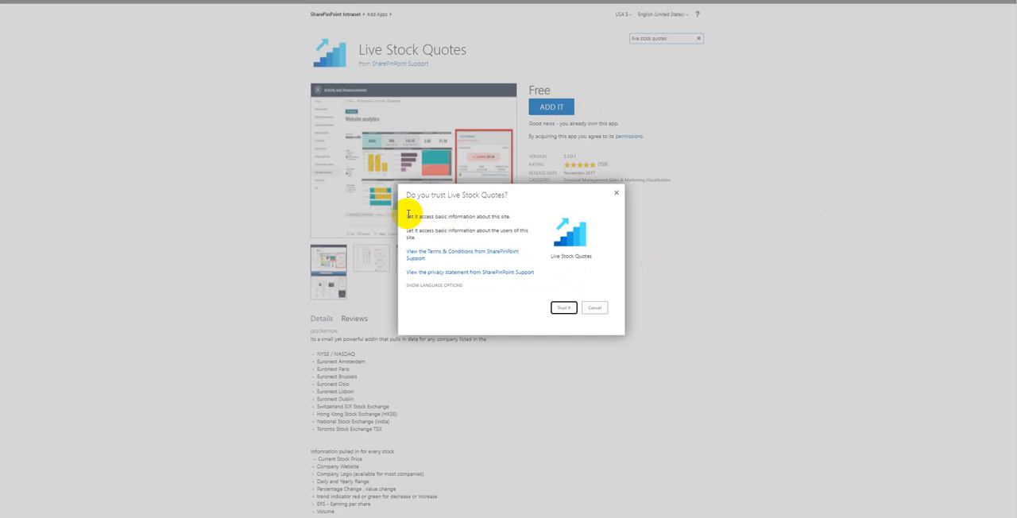
key(ctrl+plus)
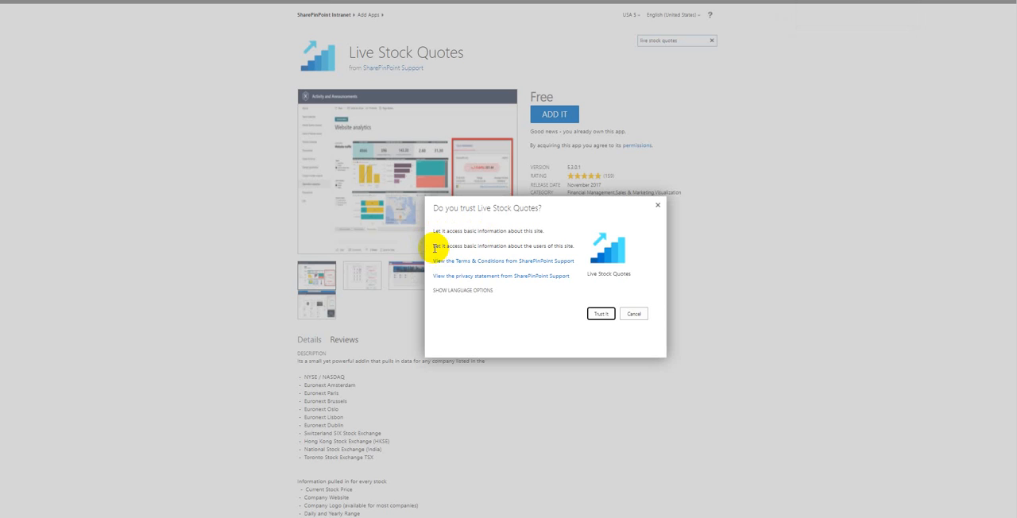
drag(517, 209, 317, 130)
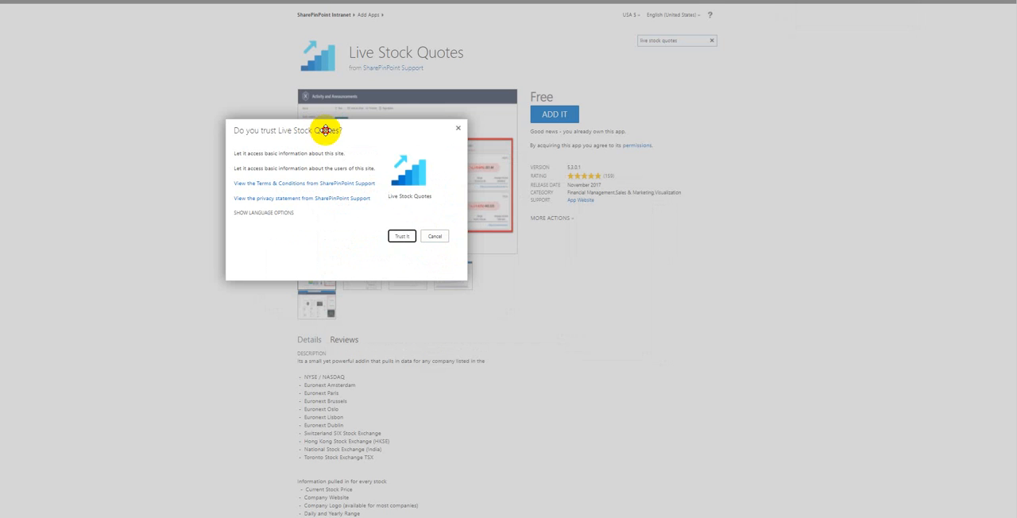
drag(325, 129, 401, 112)
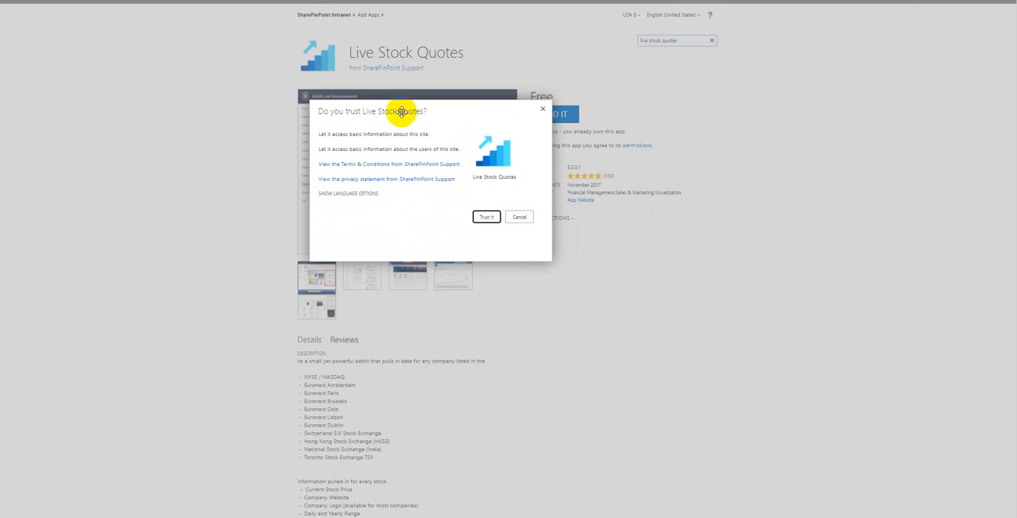
click(485, 220)
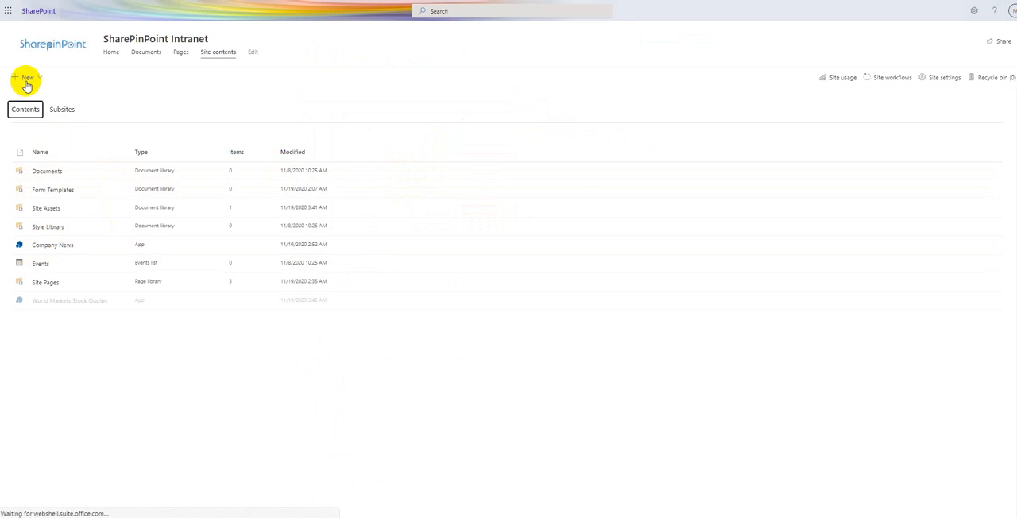
- Return to the SharePoint Store through adding a new app and search for "automatically generated public news"
click(26, 80)
click(21, 141)
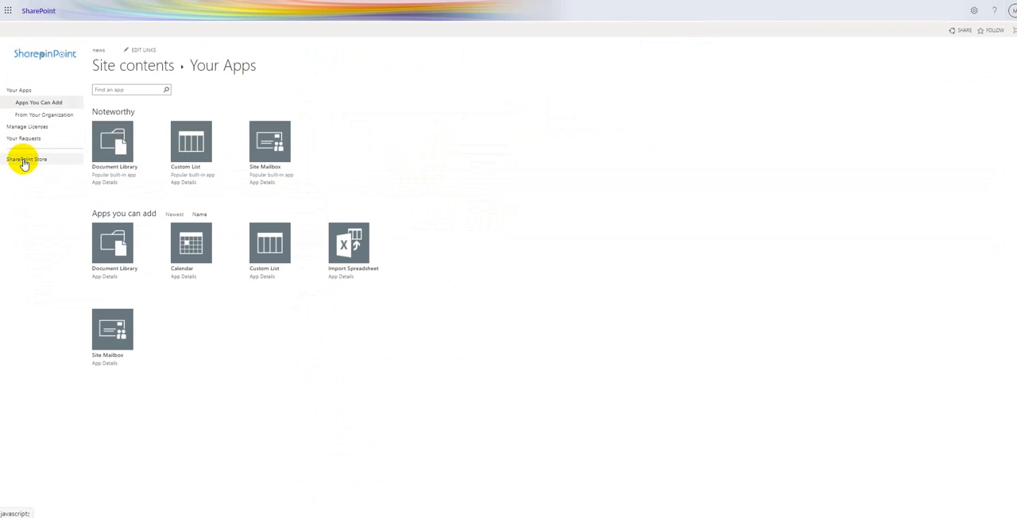
click(22, 161)
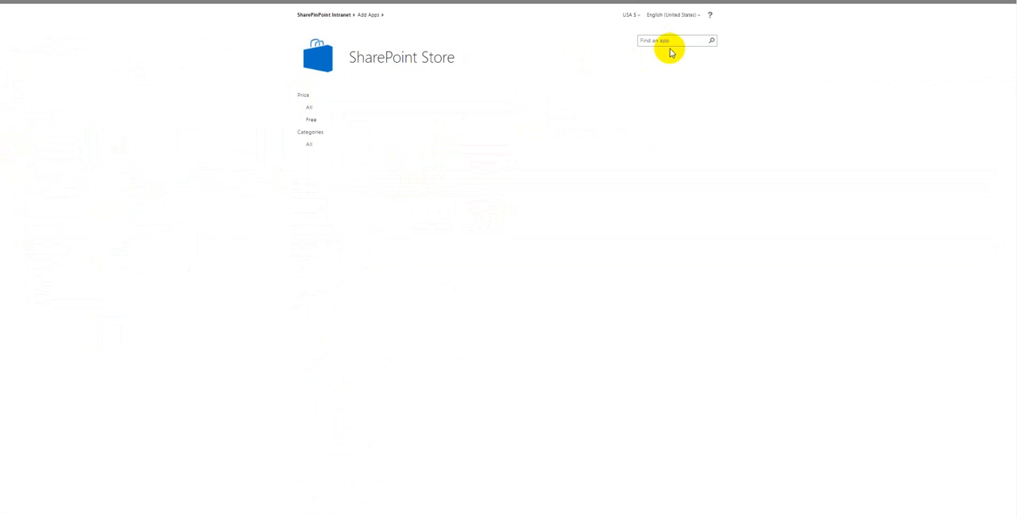
click(669, 41)
text(st)
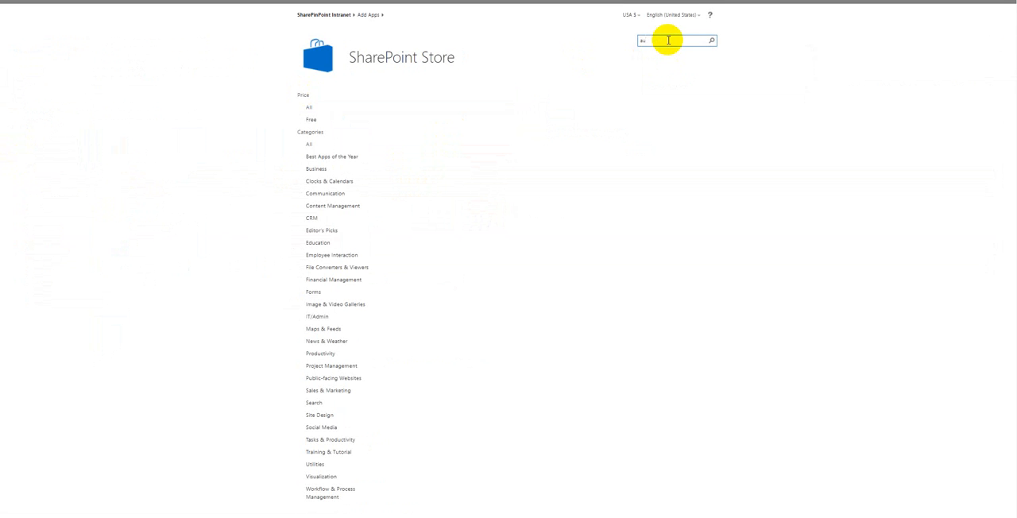
key(Return)
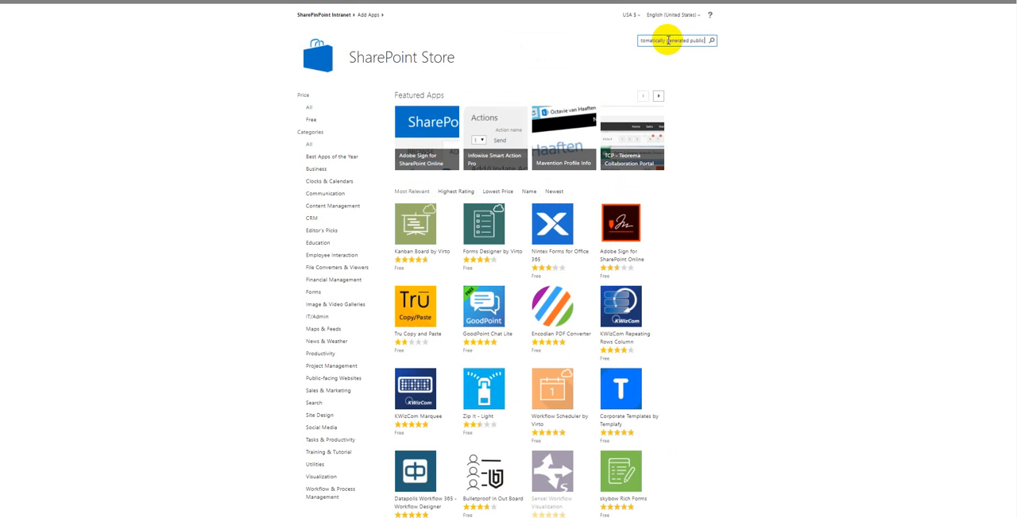
text(ews)
key(Return)
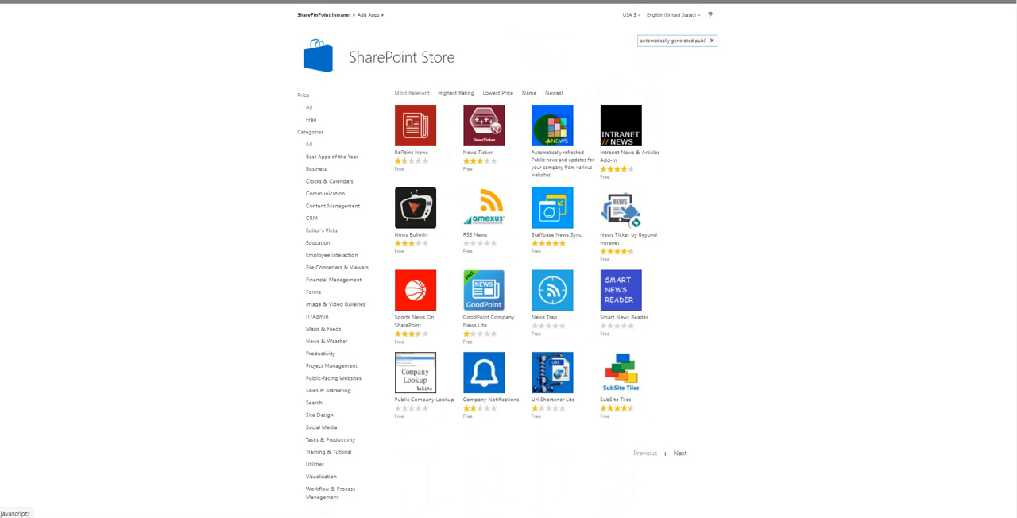
- Open the Company News app from the search results and review its availability and description
click(549, 131)
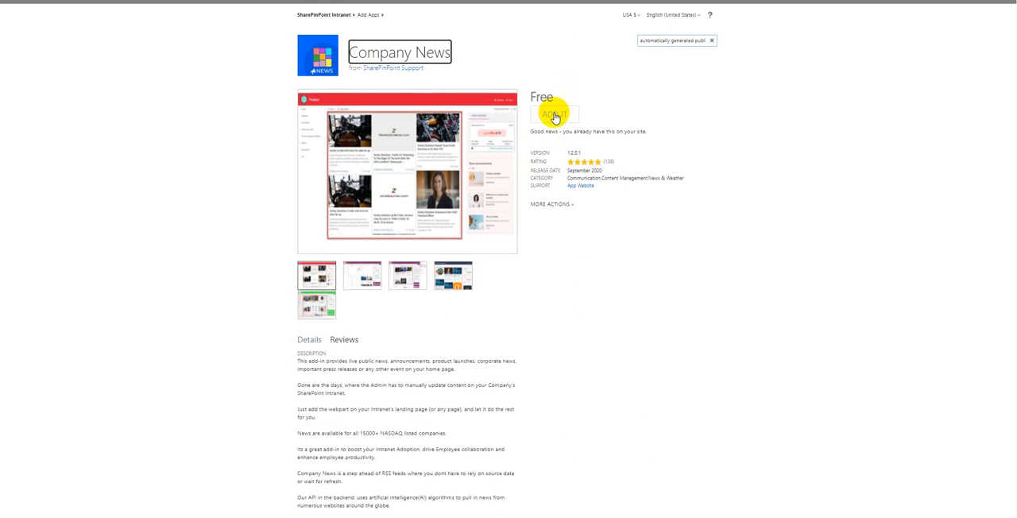
scroll(448, 186, down, 2)
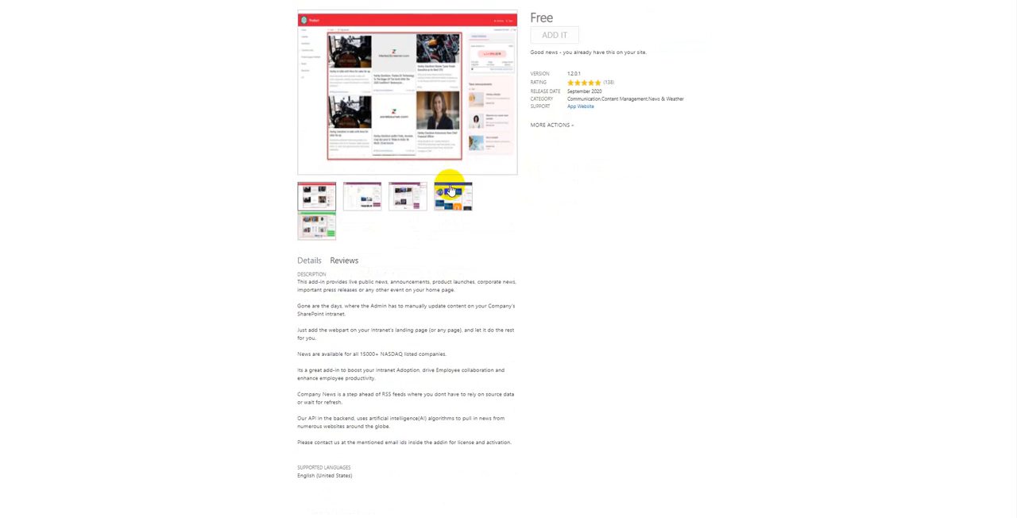
scroll(448, 186, up, 2)
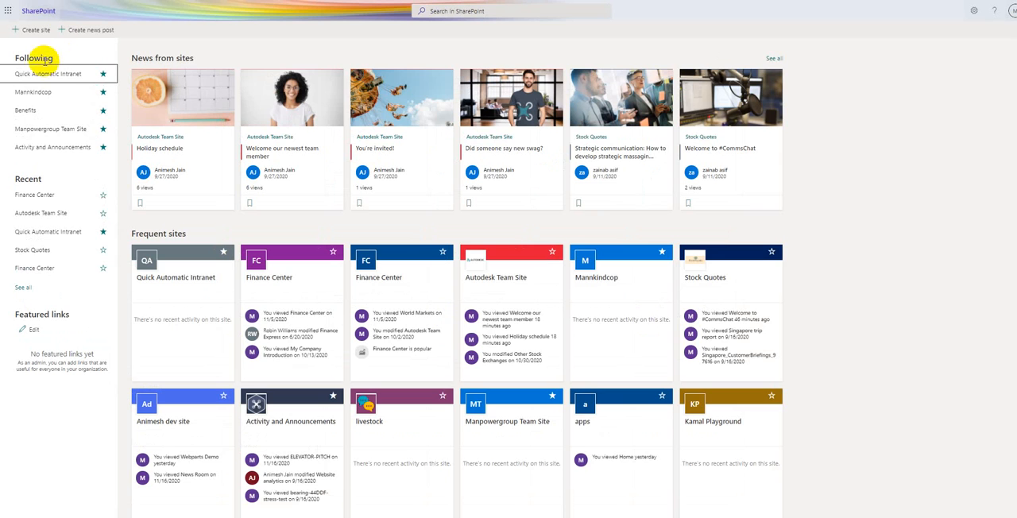
- Reopen the followed Quick Automatic Intranet site from the SharePoint start page and display its site contents
click(35, 76)
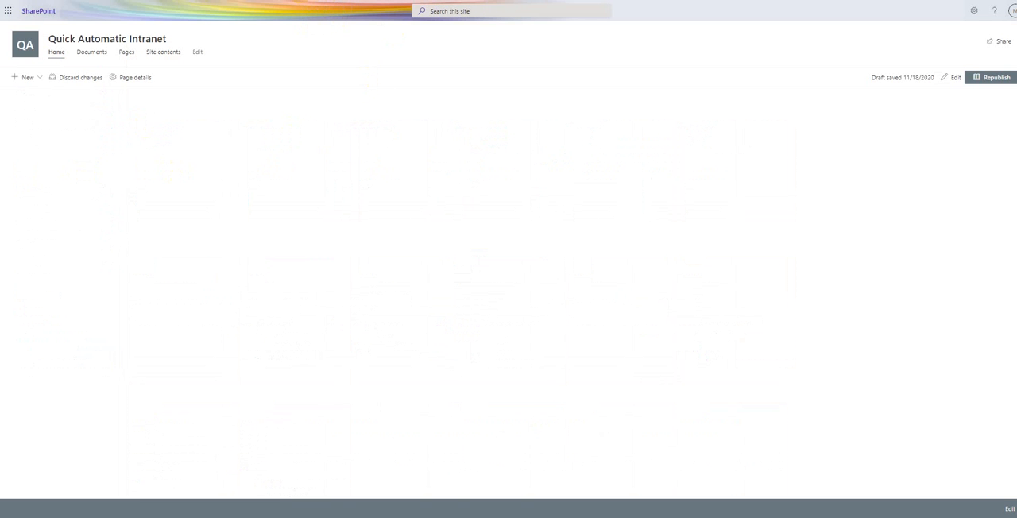
click(973, 10)
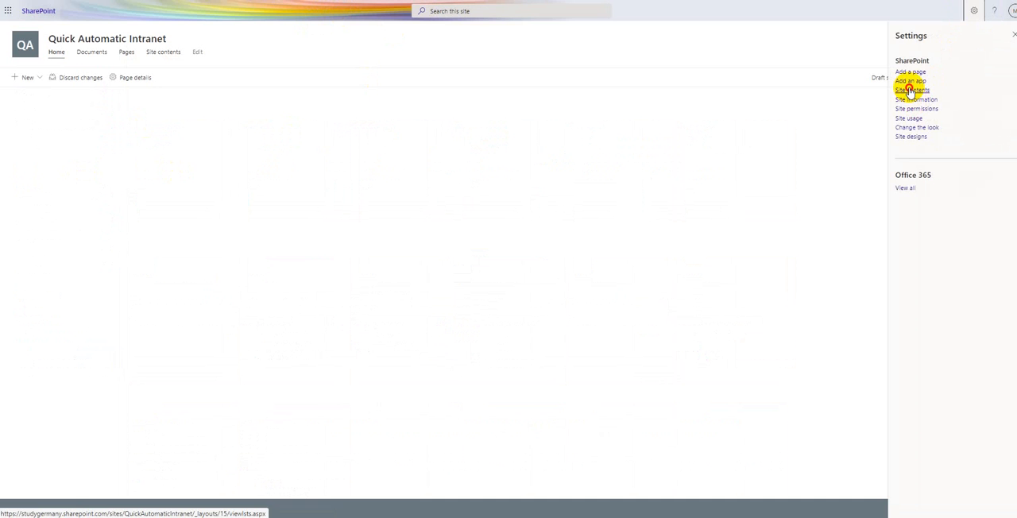
click(912, 89)
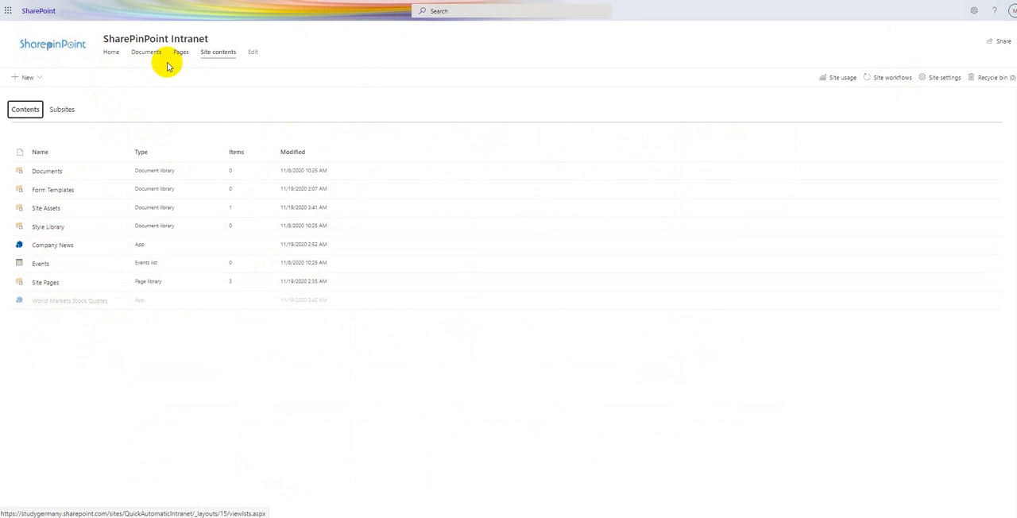
- Edit the site's home page and set its section to the One-third right layout with the pale blue background
click(111, 52)
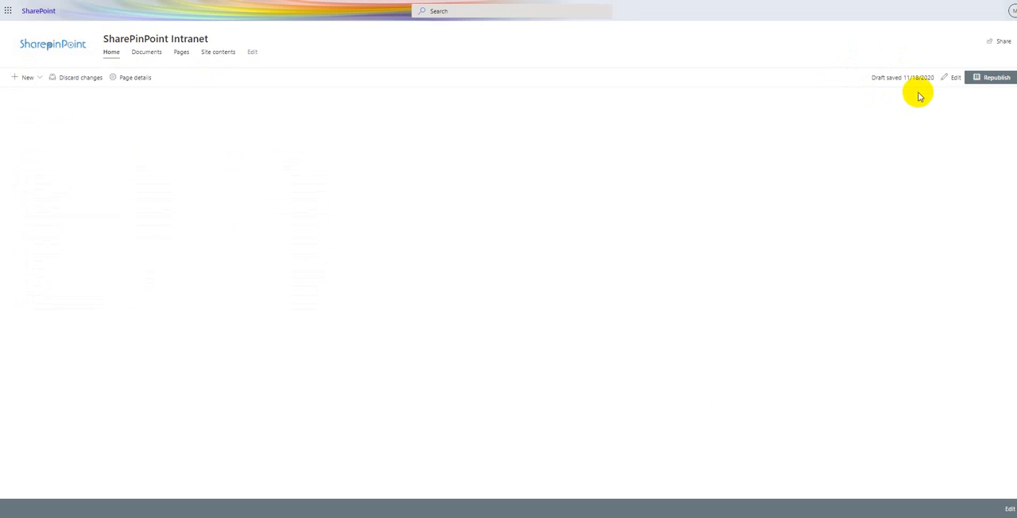
click(952, 80)
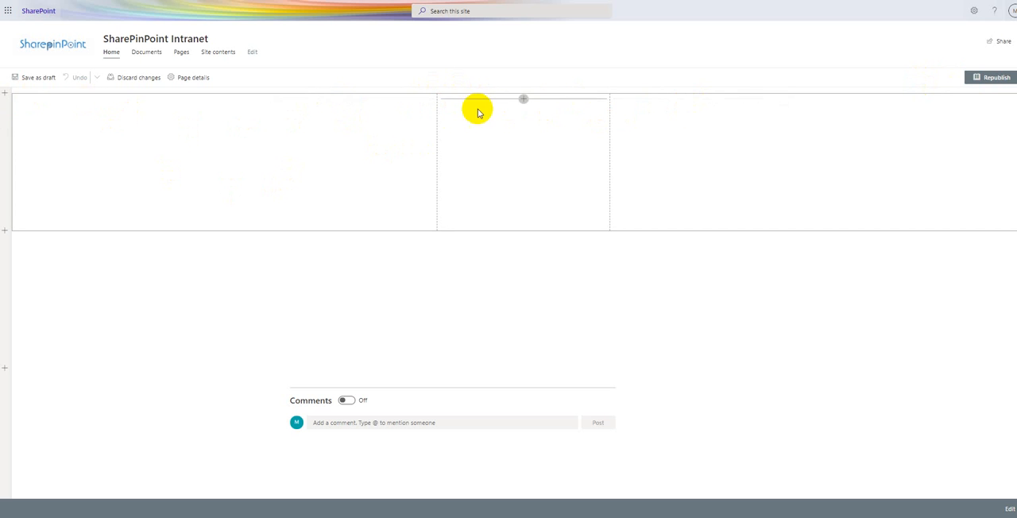
click(37, 103)
click(4, 111)
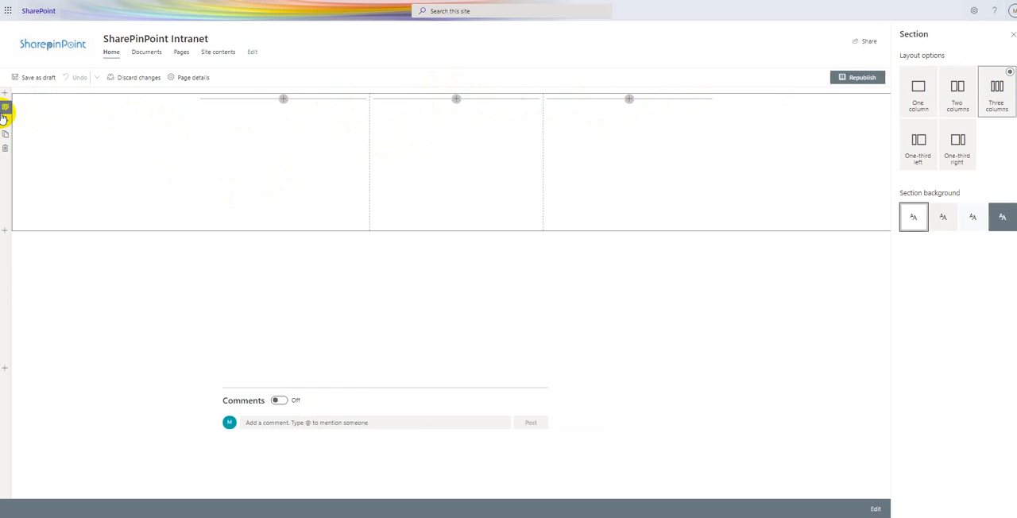
click(948, 163)
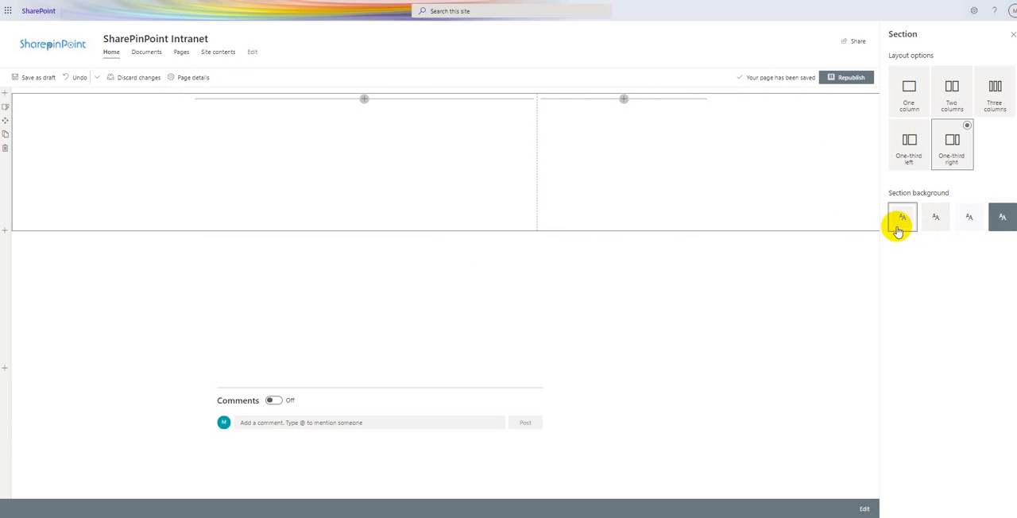
click(971, 218)
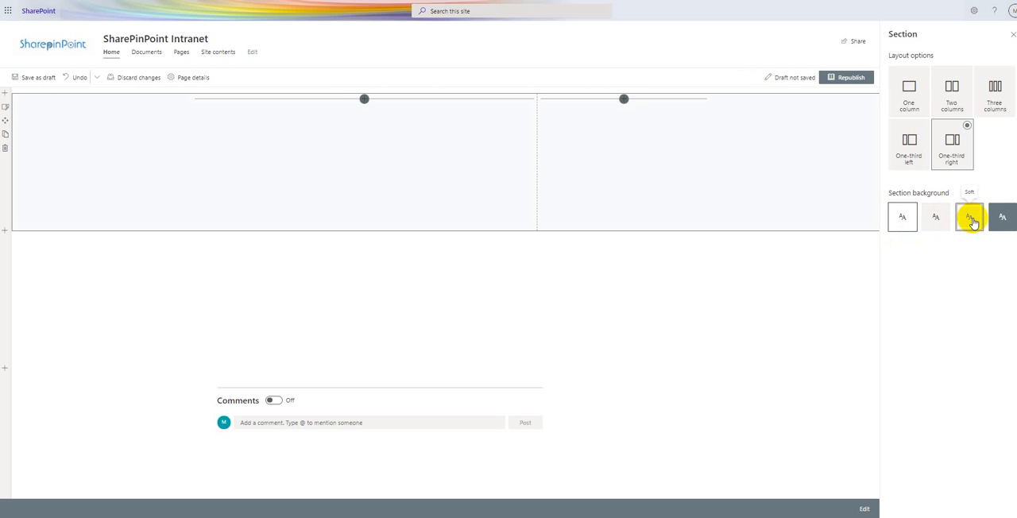
click(1012, 37)
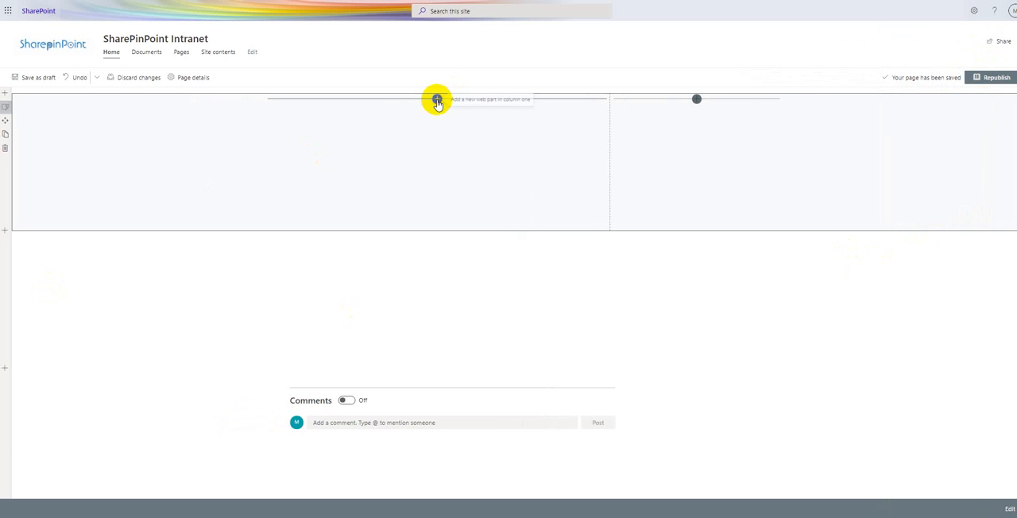
- Search the web parts for "company", add the Company News web part to column one and look through its articles
click(437, 100)
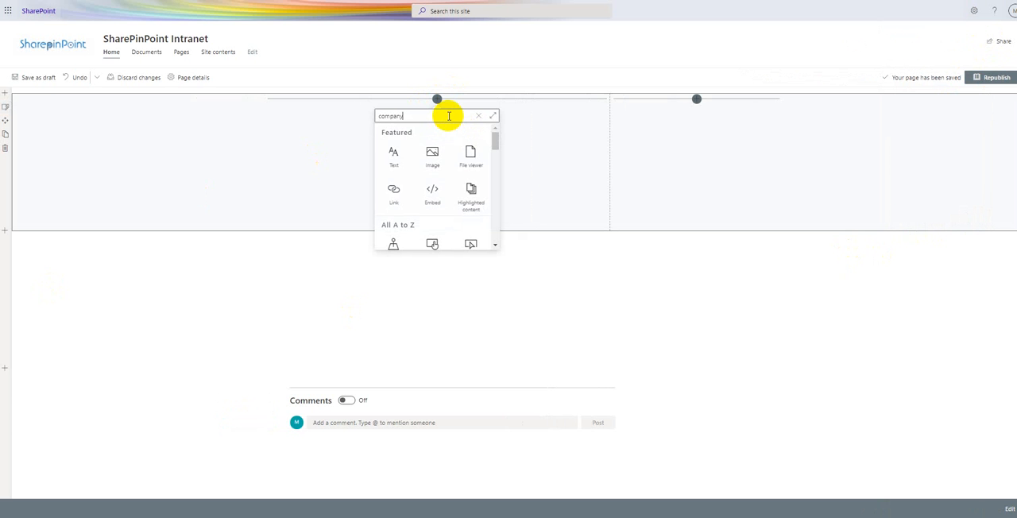
text(company)
click(391, 160)
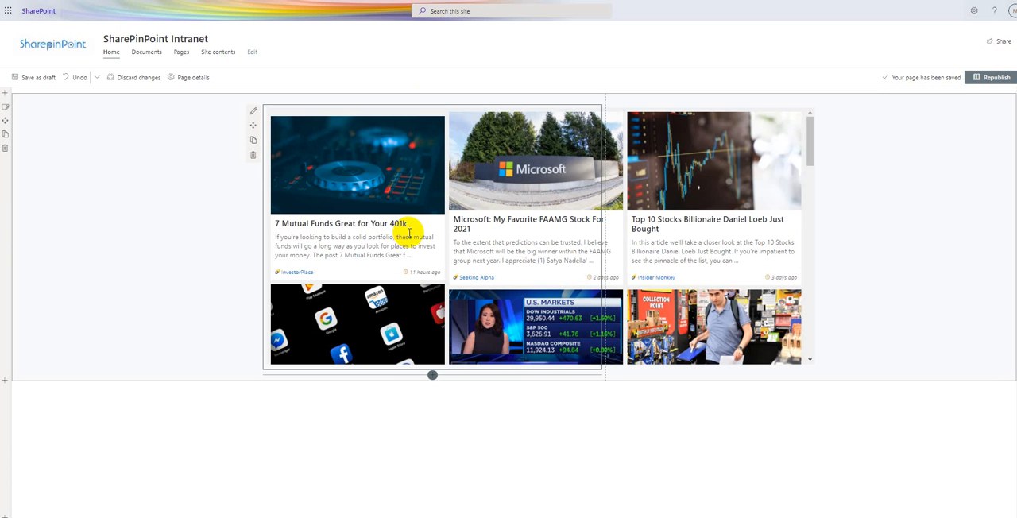
scroll(423, 201, down, 2)
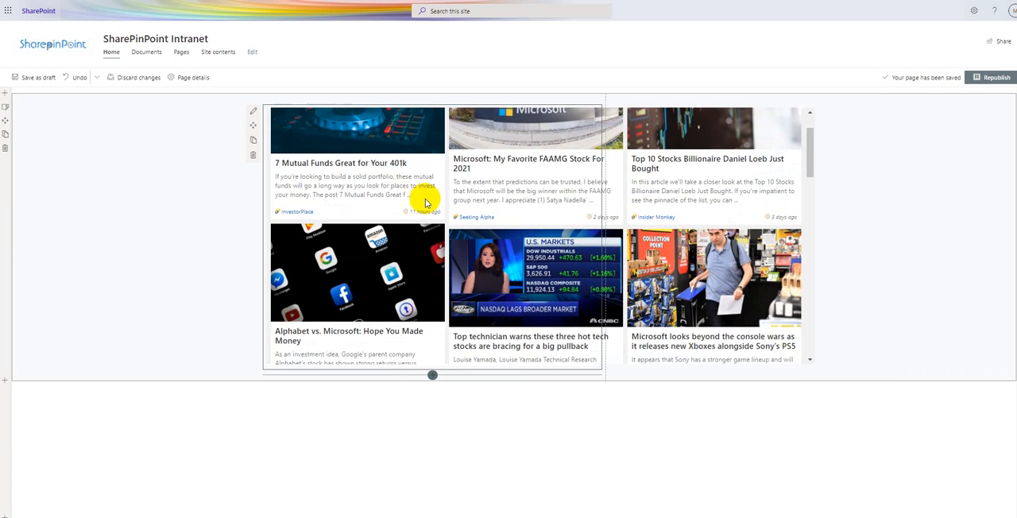
- Look through the Microsoft-related articles shown in the Company News web part
scroll(425, 203, down, 1)
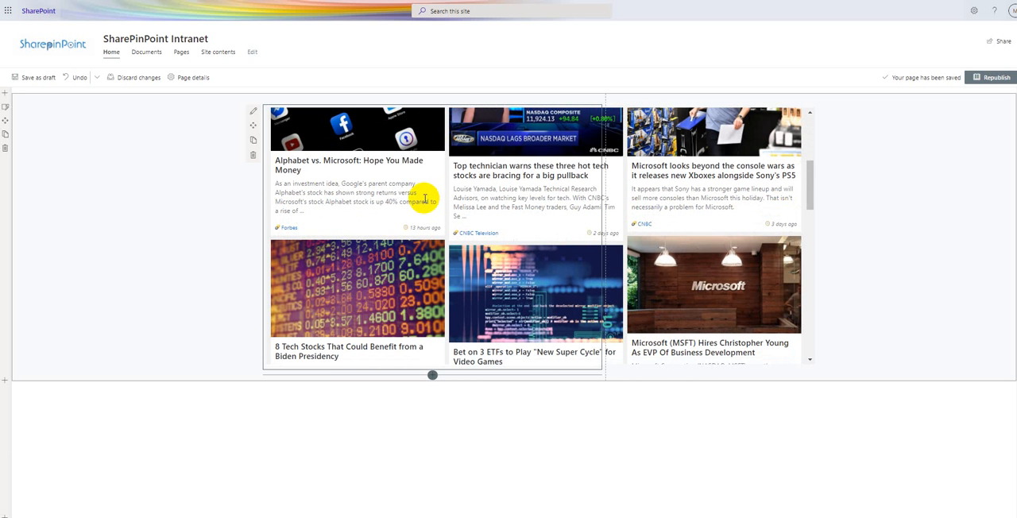
scroll(425, 199, down, 1)
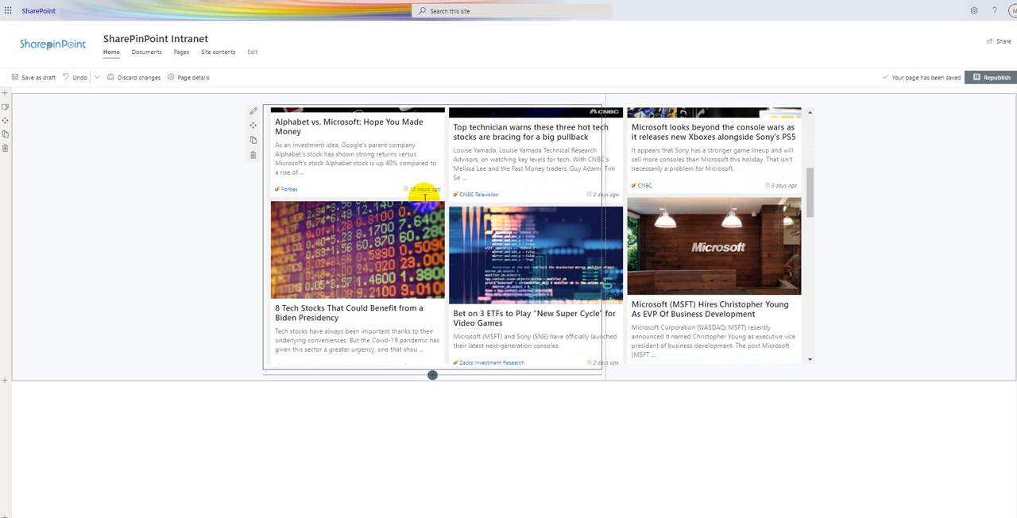
scroll(425, 201, down, 1)
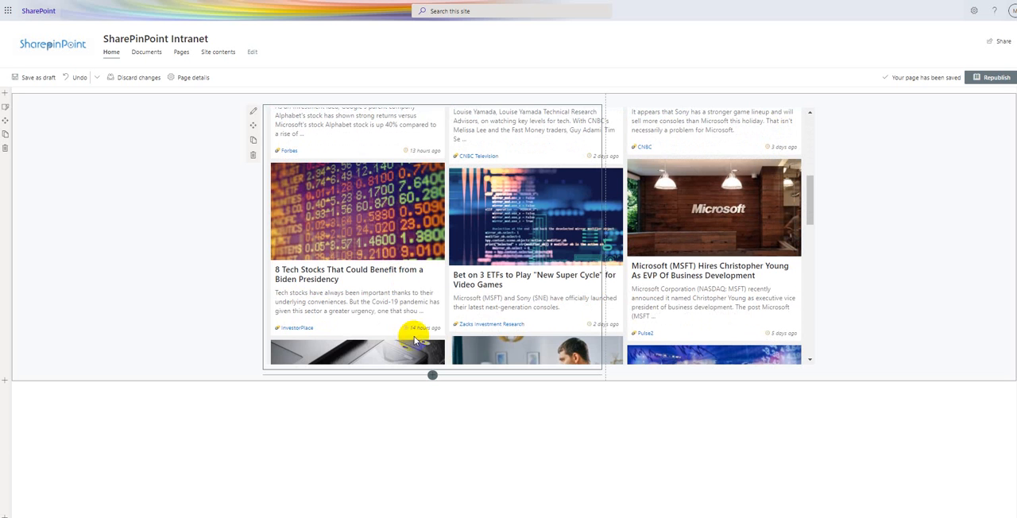
scroll(470, 295, up, 3)
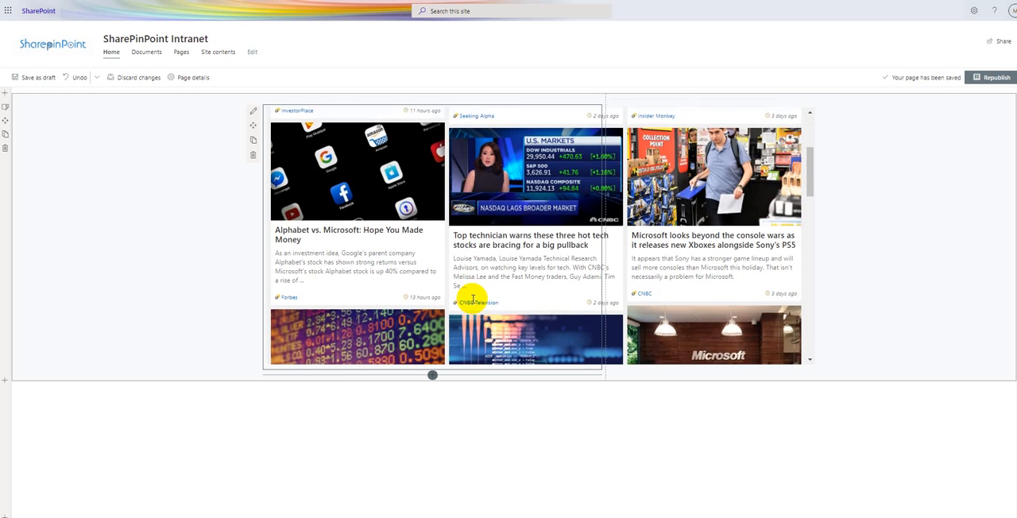
scroll(425, 299, up, 4)
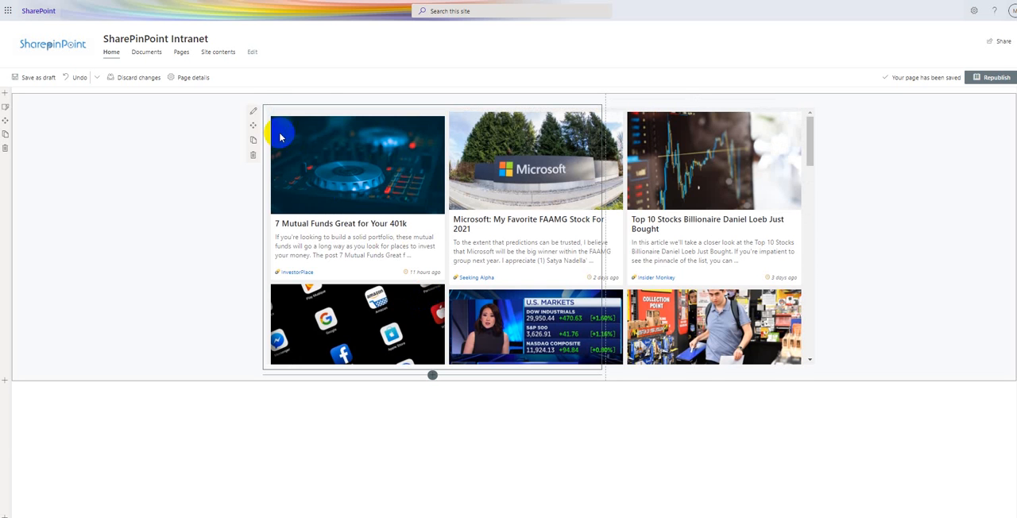
- Open the Company News web part's settings and enable Resize to fit the page
click(254, 112)
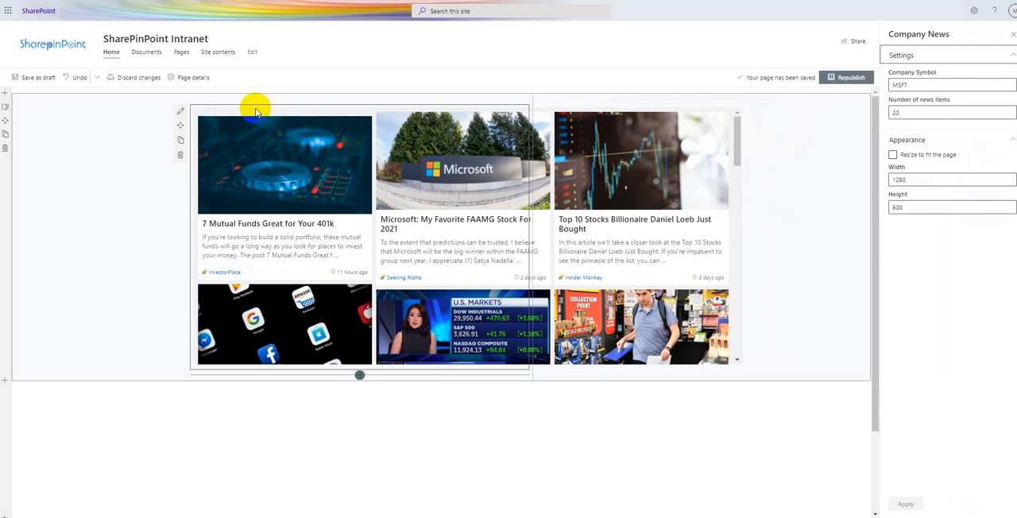
click(180, 114)
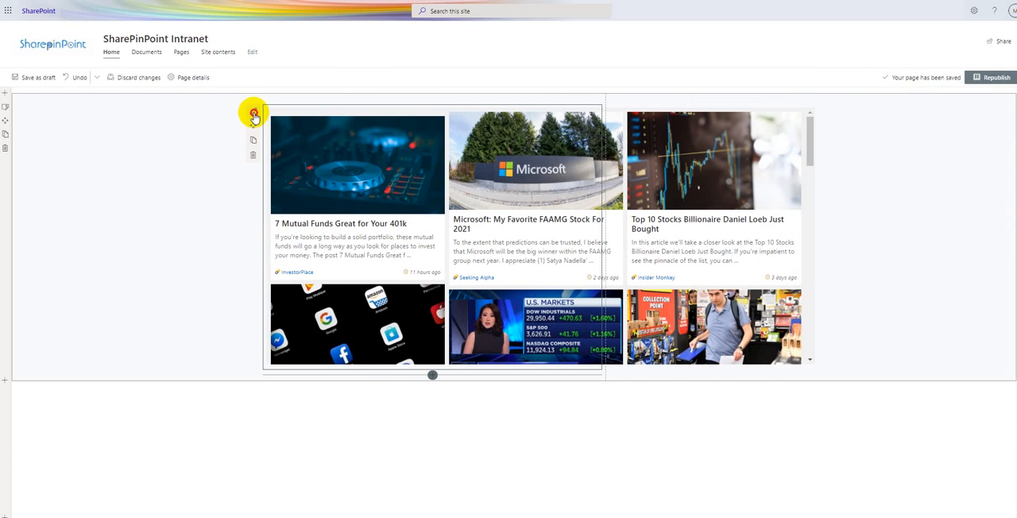
click(255, 112)
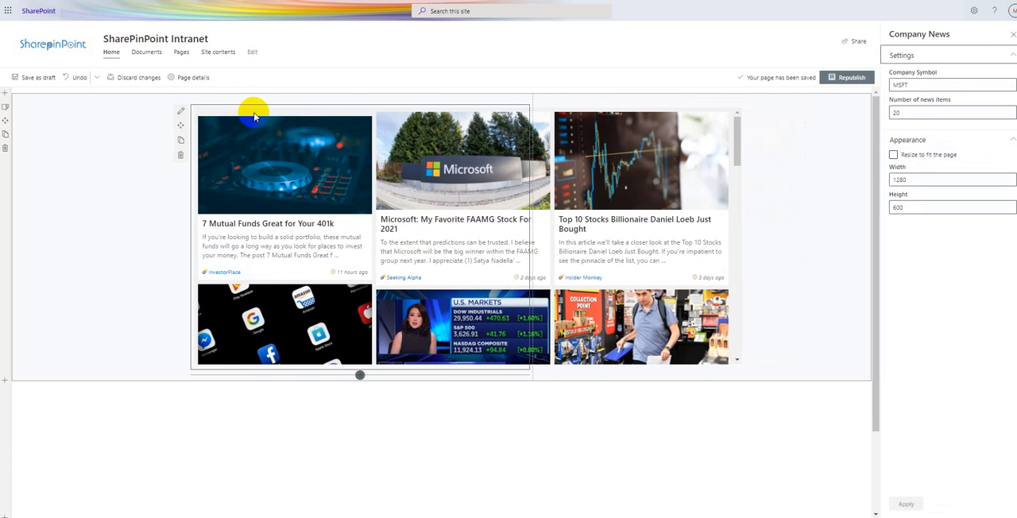
double_click(932, 85)
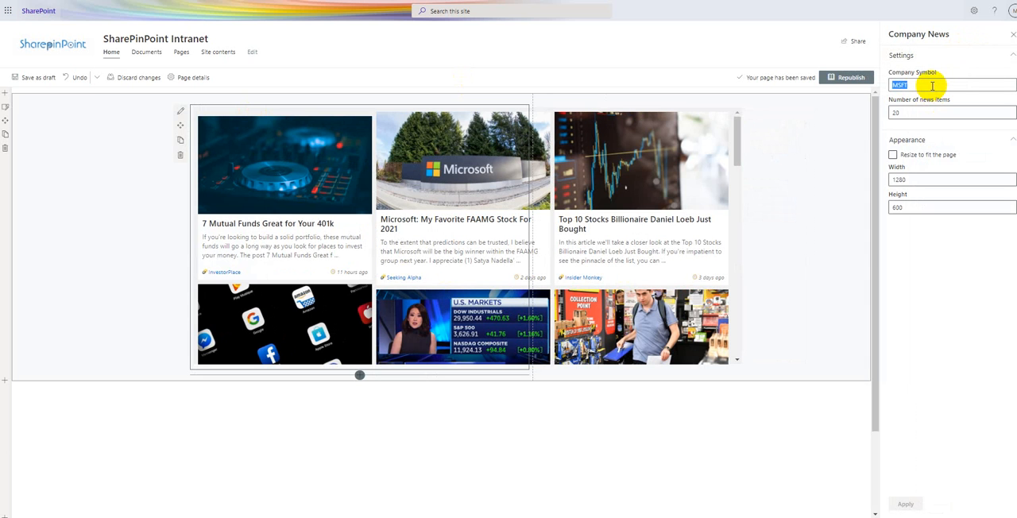
click(893, 157)
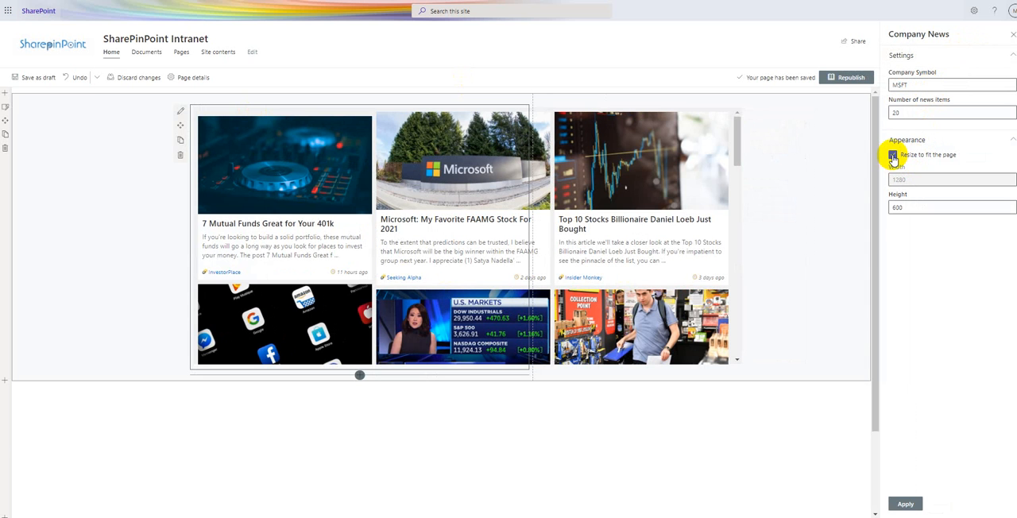
double_click(910, 208)
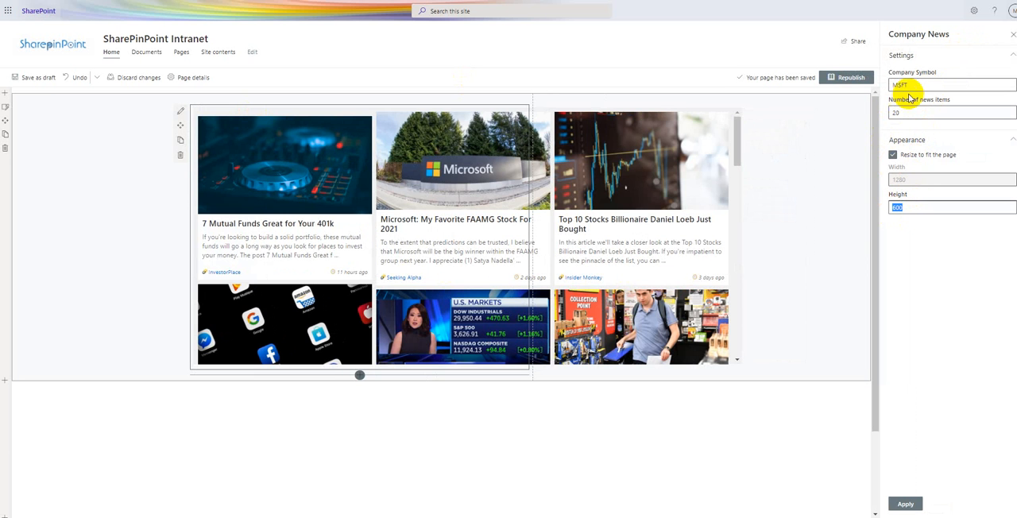
drag(738, 124, 715, 106)
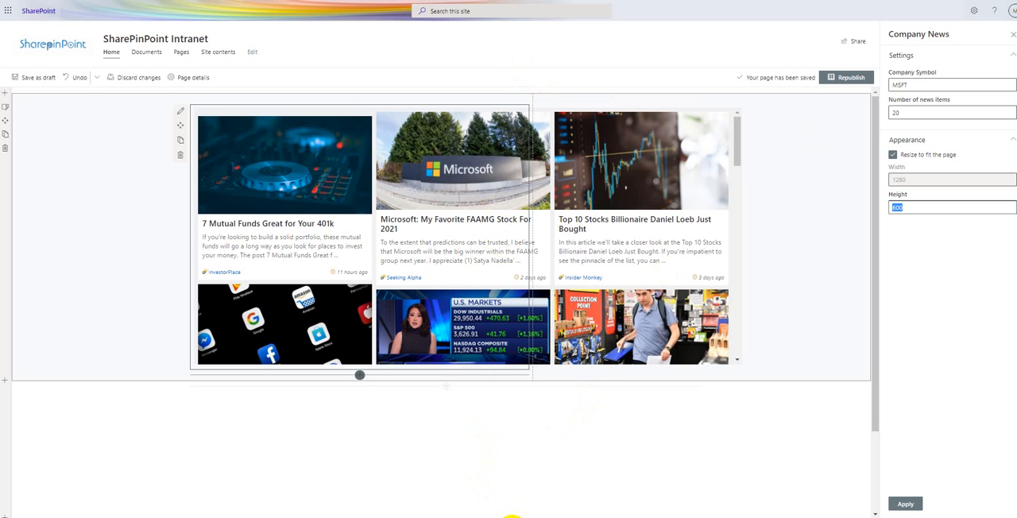
- Switch to company.txt in Notepad and review the listed companies from Vertex Pharmaceuticals Incorporated to Align Technology, Inc
click(513, 516)
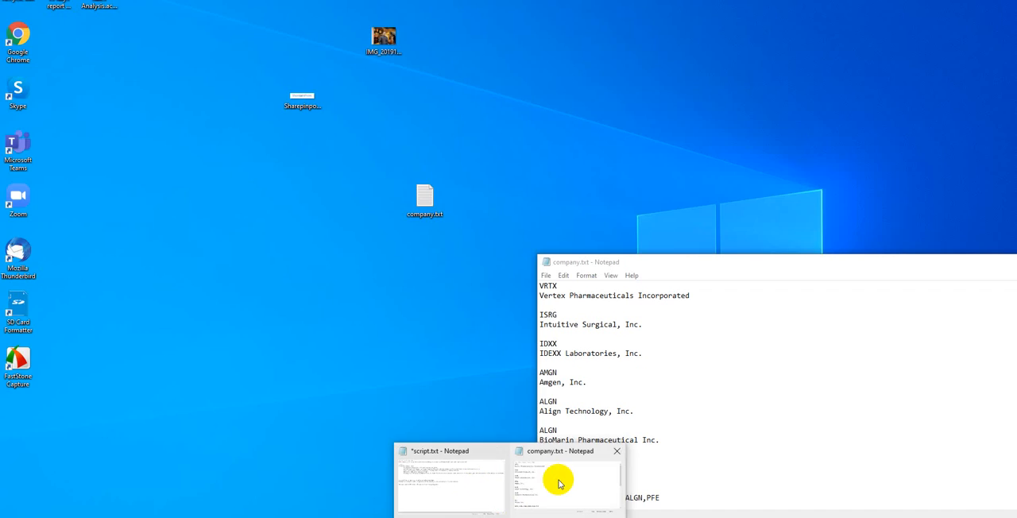
click(560, 477)
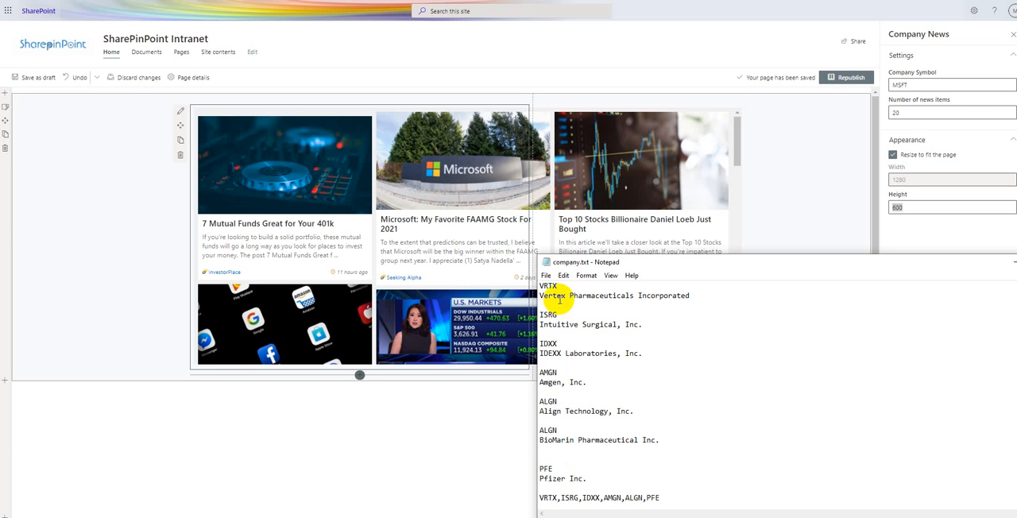
drag(588, 264, 507, 173)
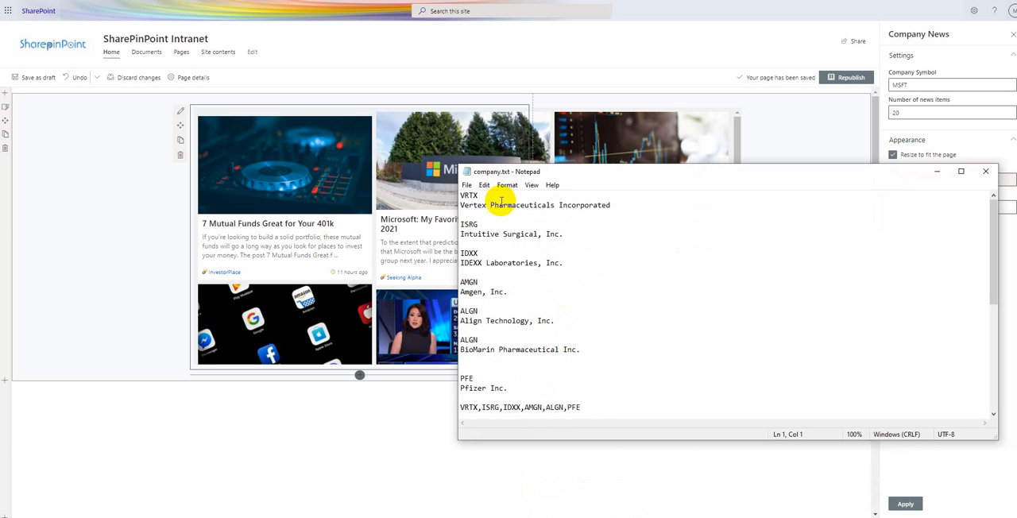
drag(620, 206, 462, 207)
drag(571, 235, 457, 235)
drag(563, 263, 448, 262)
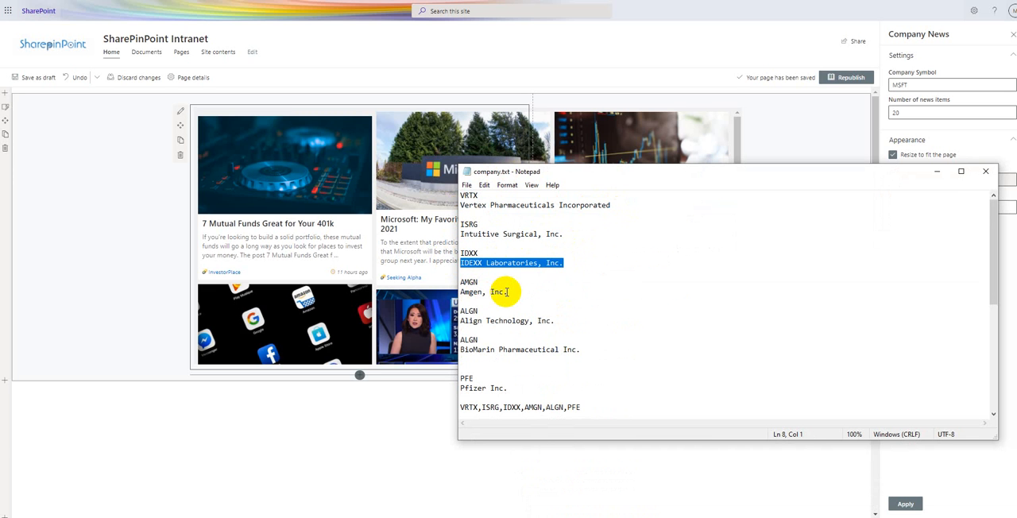
drag(507, 292, 461, 292)
drag(554, 322, 461, 321)
- Review the combined symbol list and news source URLs in company.txt, and move the Notepad window clear of the Company Symbol setting
scroll(483, 334, down, 7)
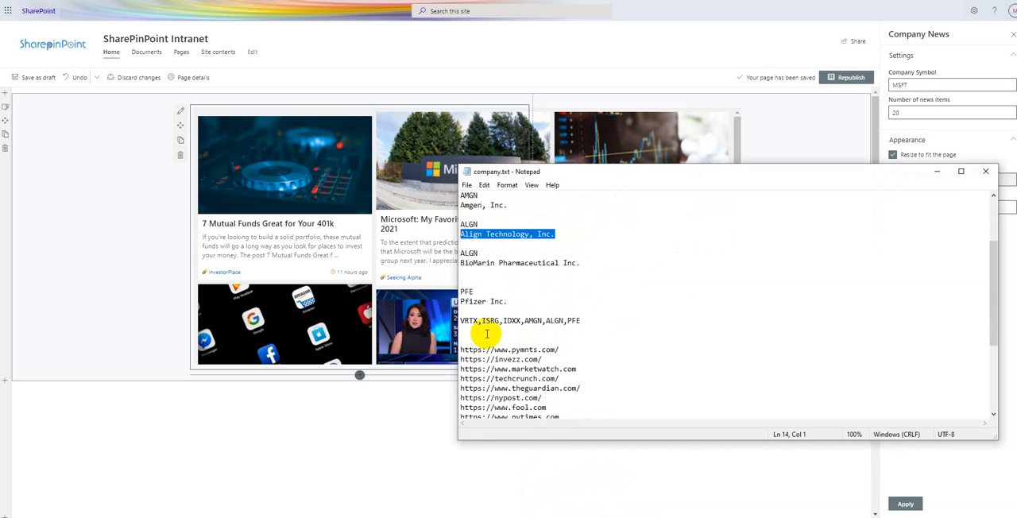
scroll(521, 244, down, 1)
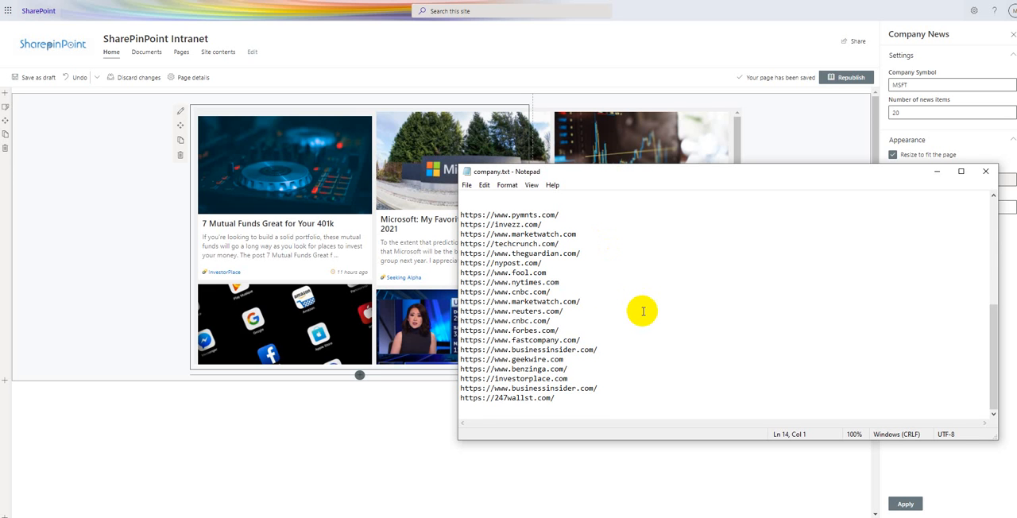
scroll(643, 310, up, 5)
scroll(643, 311, up, 3)
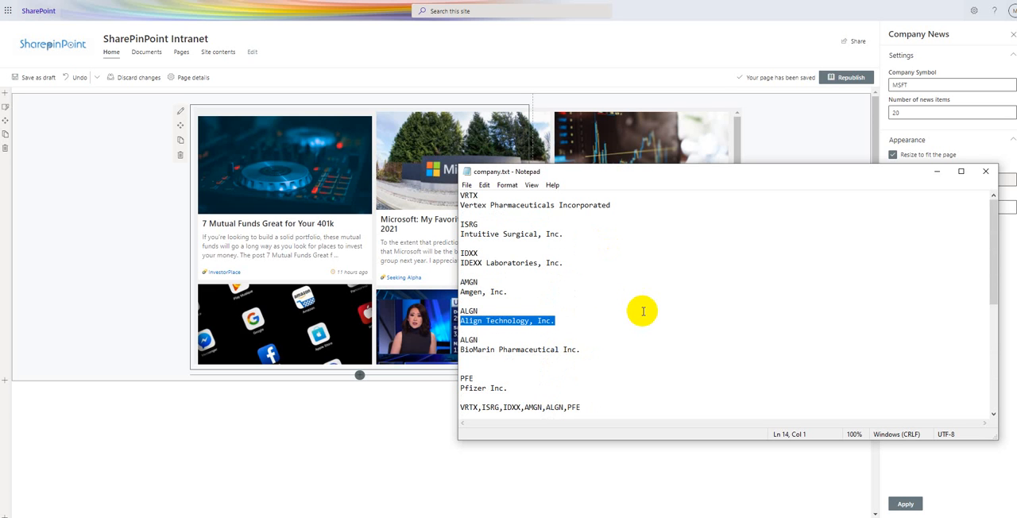
drag(602, 177, 312, 289)
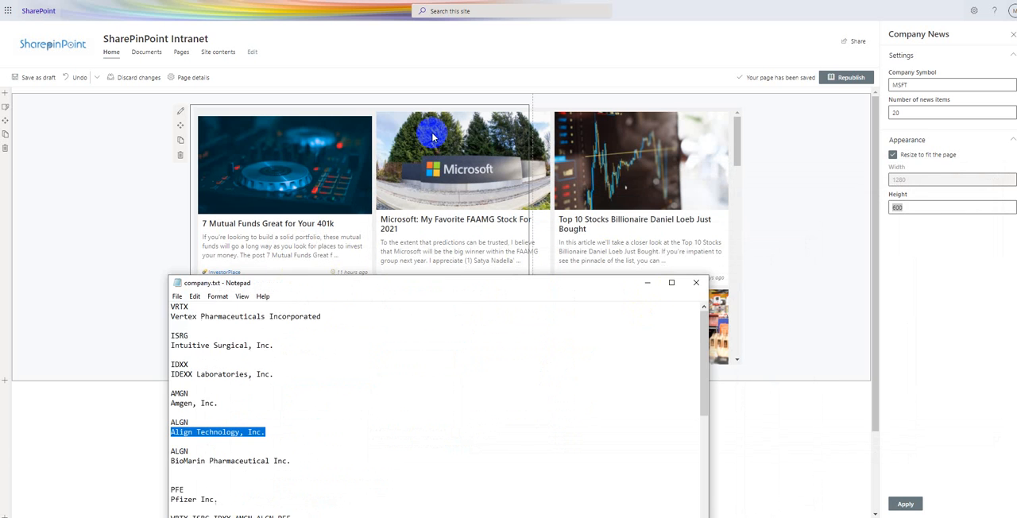
drag(399, 283, 594, 231)
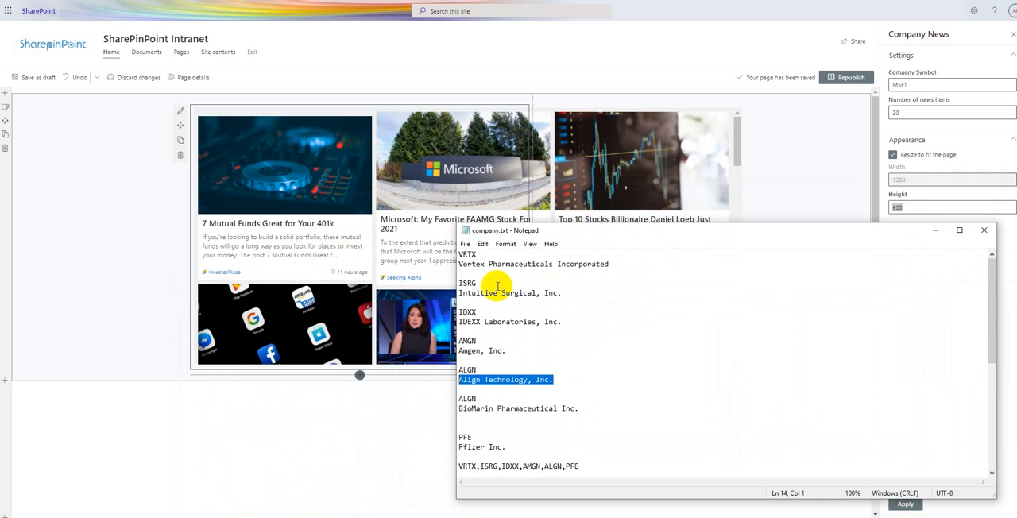
- Copy the Vertex symbol from company.txt and set the web part's Company Symbol to "VRTX,"
double_click(467, 254)
key(ctrl+c)
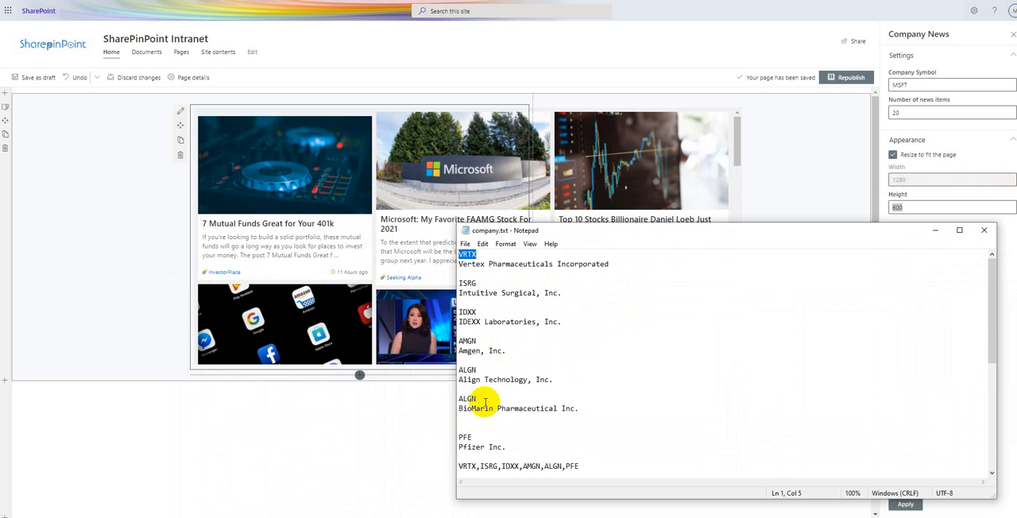
click(915, 81)
double_click(911, 84)
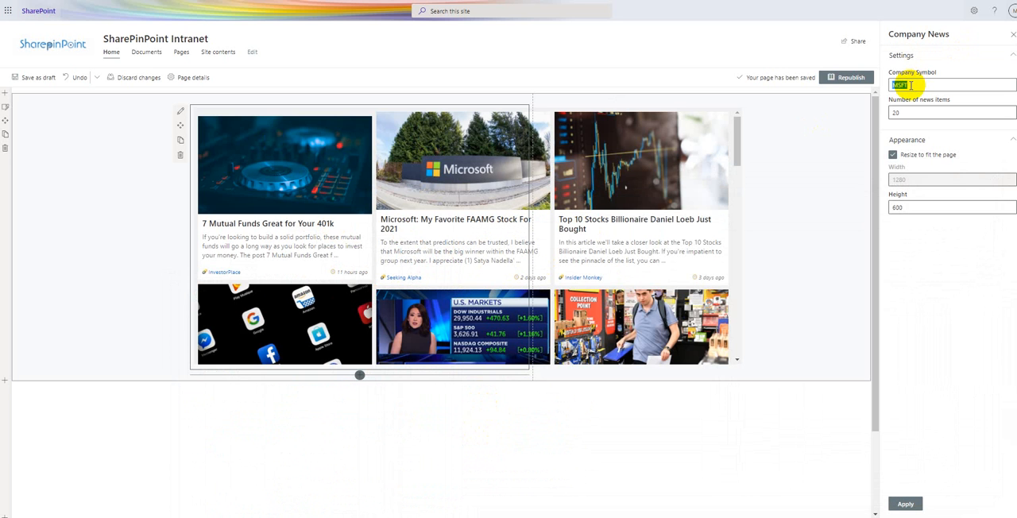
key(ctrl+v)
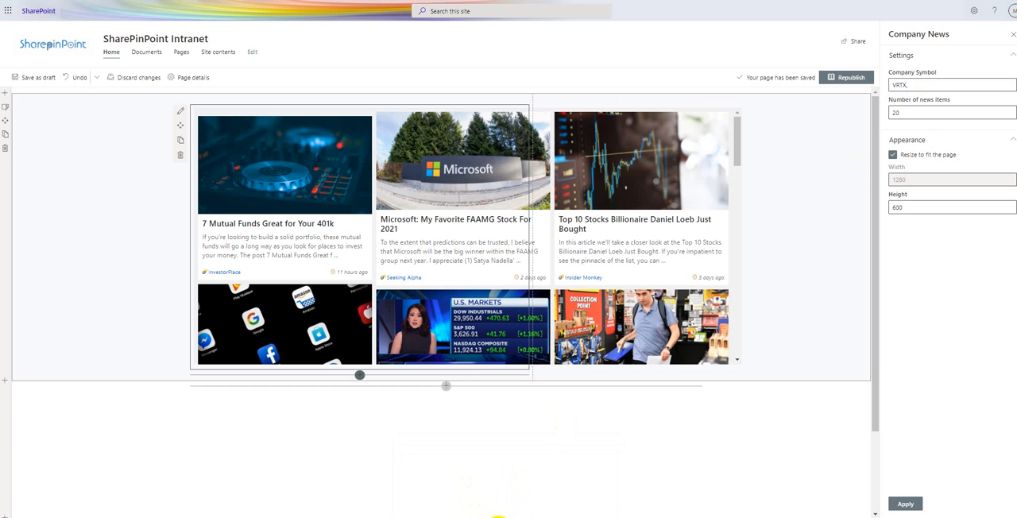
- Set Company Symbol to VRTX,ISRG,IDXX,AMGN,ALGN,PFE copied from company.txt, set the number of news items to 40 and apply the settings
mouse_move(509, 517)
click(562, 480)
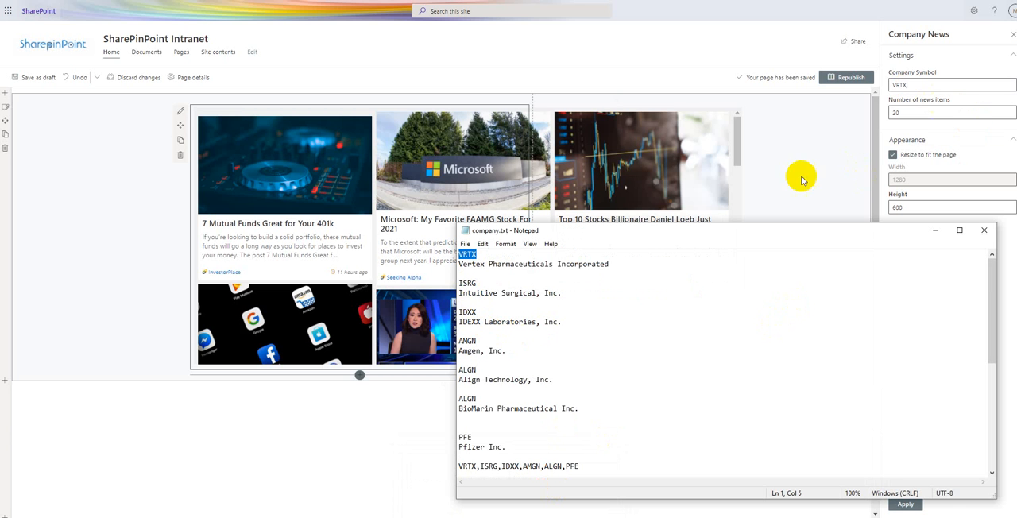
drag(589, 468, 458, 469)
key(ctrl+c)
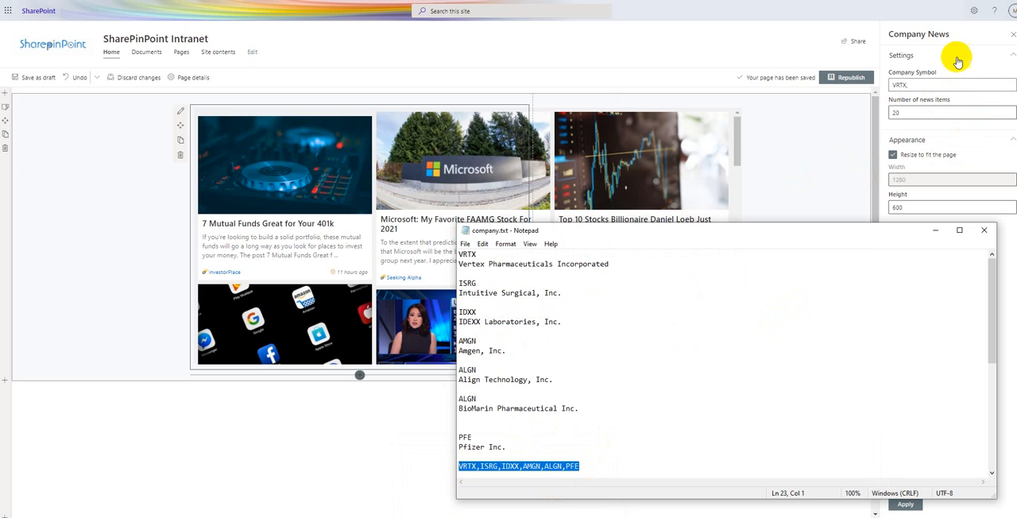
click(922, 85)
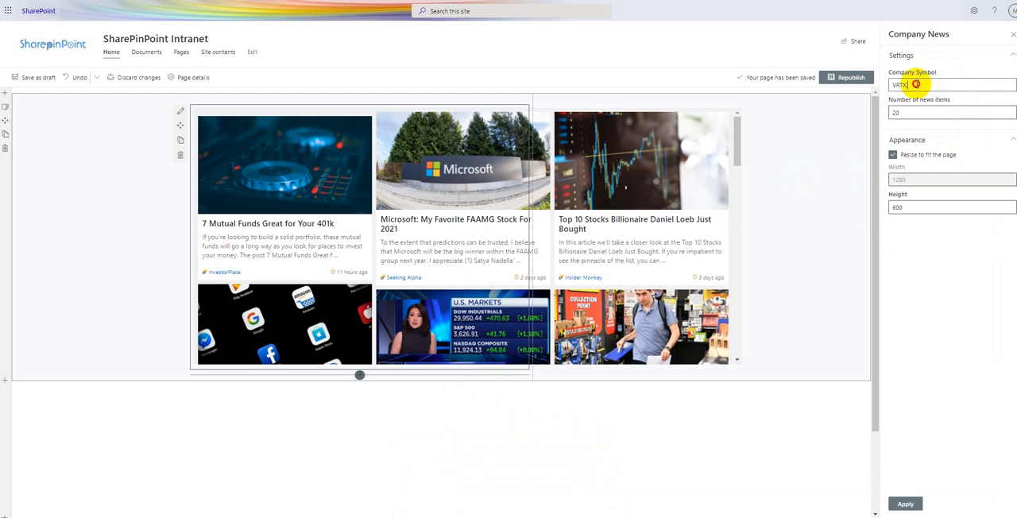
drag(915, 84, 888, 85)
key(ctrl+v)
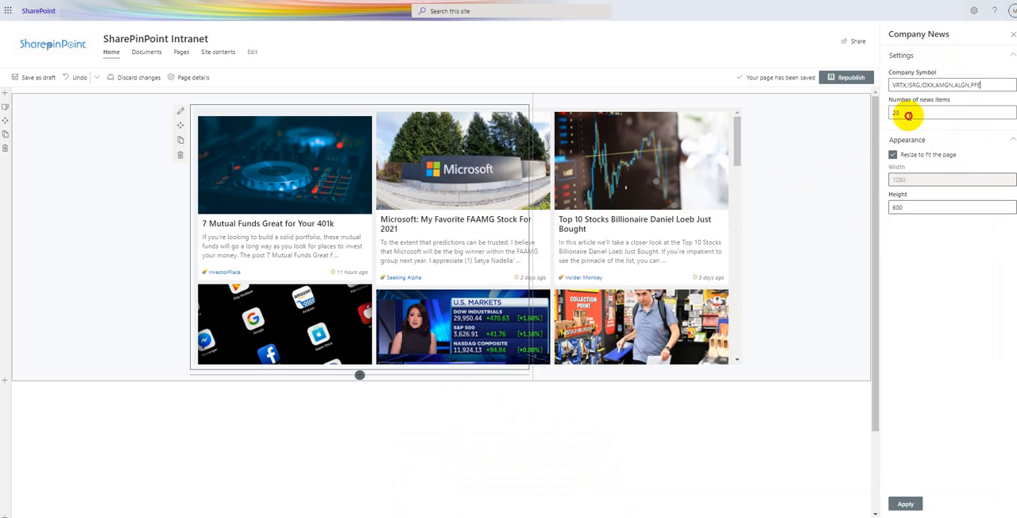
double_click(909, 115)
click(906, 504)
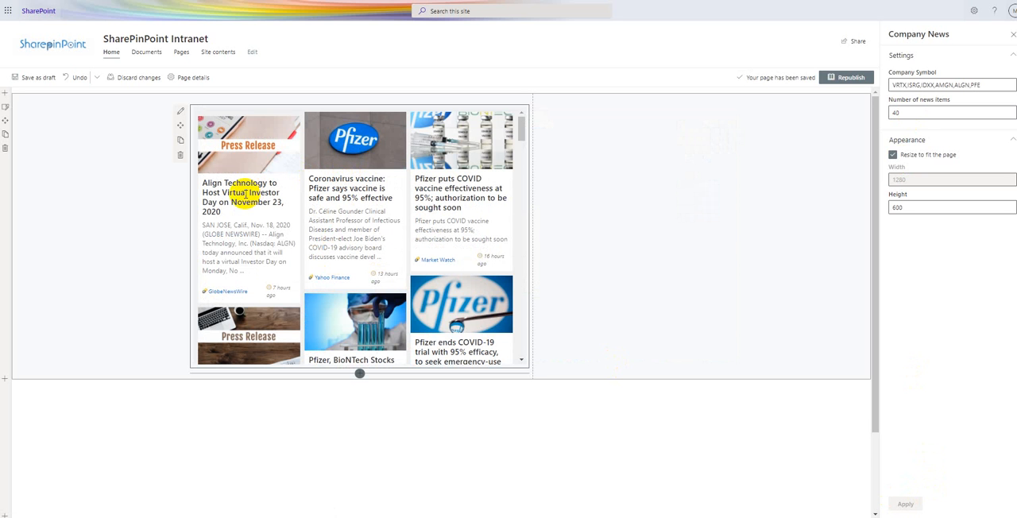
- Look through the updated news articles and open the GlobeNewsWire source of the Align Technology investor day article
scroll(239, 198, down, 1)
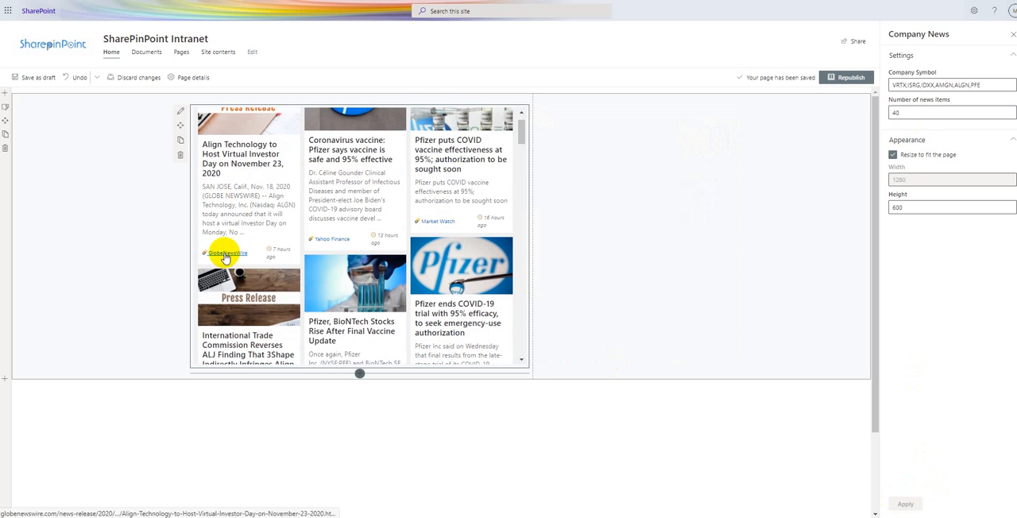
scroll(226, 258, up, 1)
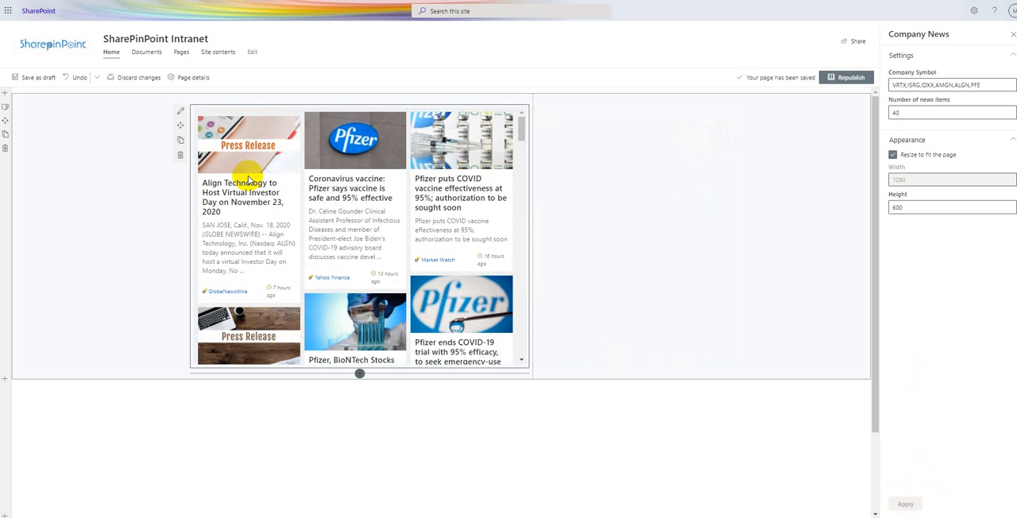
scroll(243, 182, down, 1)
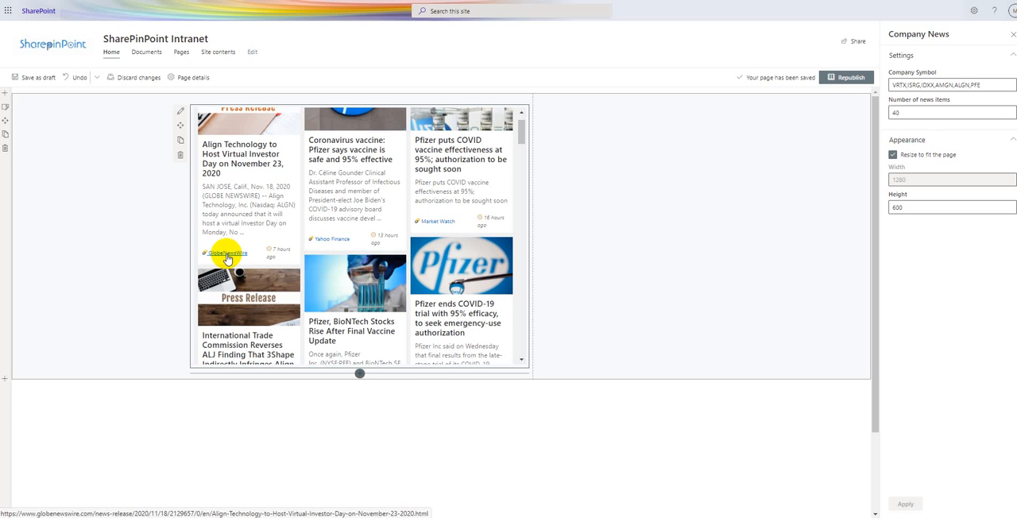
click(228, 255)
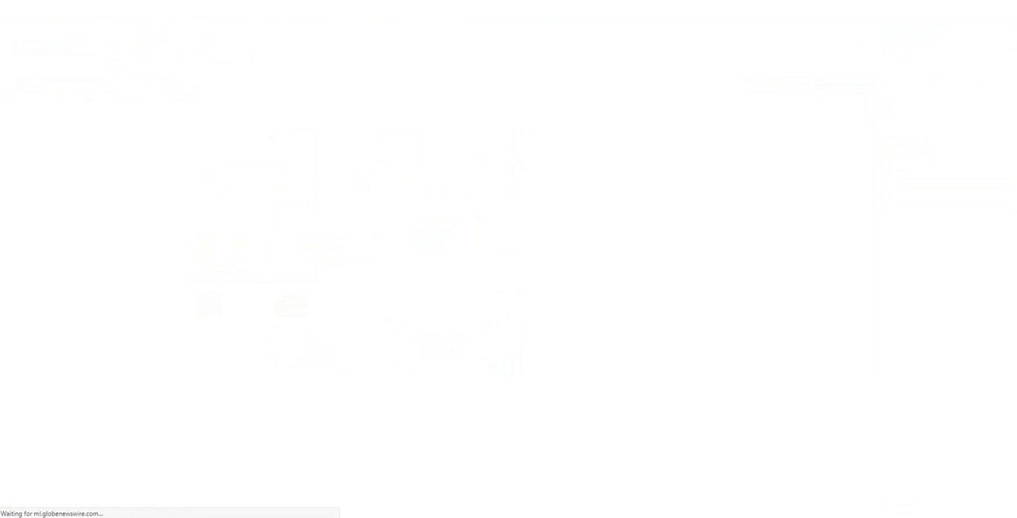
scroll(211, 144, down, 4)
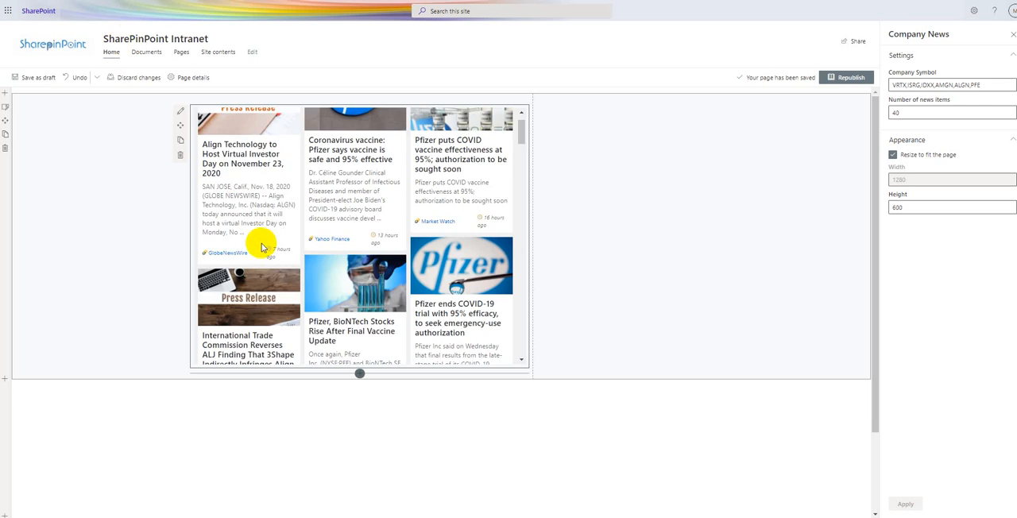
scroll(261, 238, down, 2)
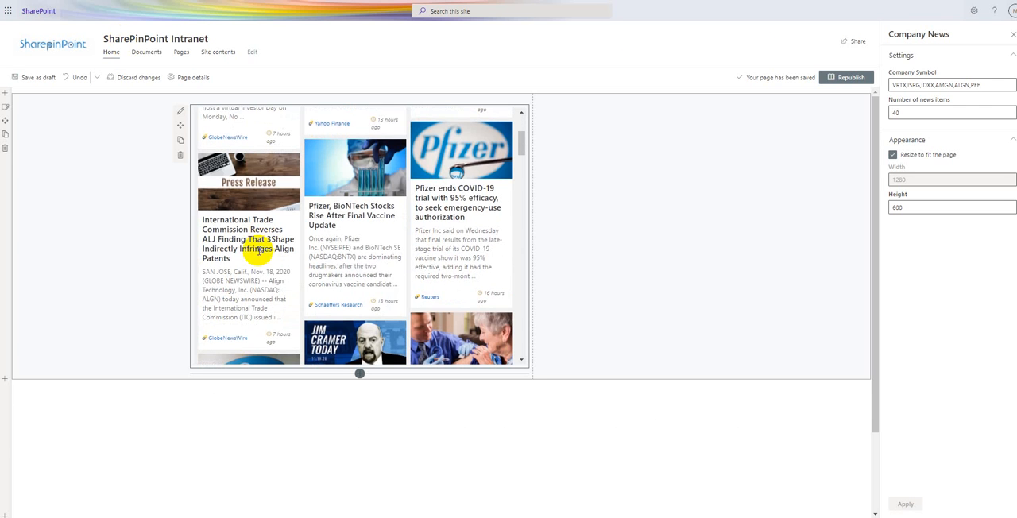
- Look through the remaining articles in the Company News web part
scroll(364, 266, down, 4)
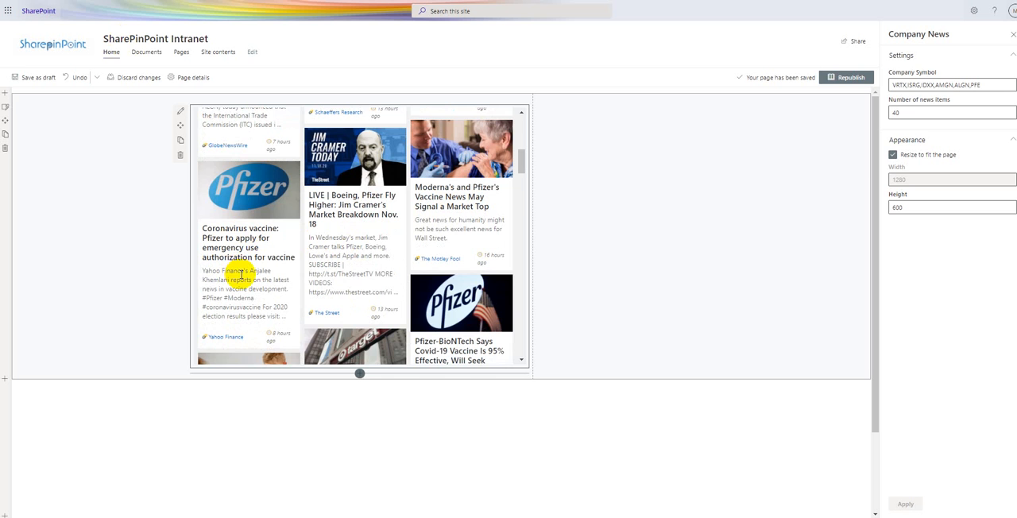
scroll(241, 272, down, 4)
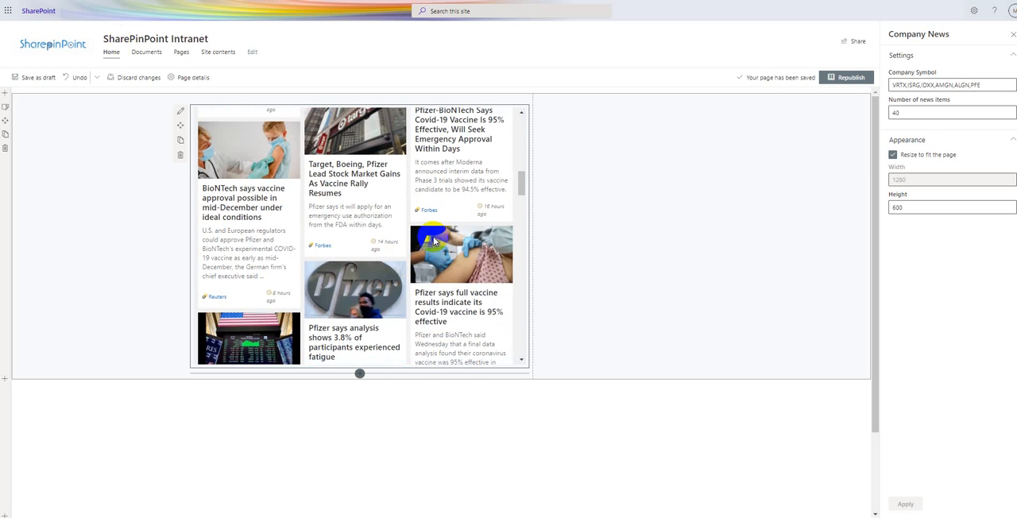
scroll(465, 224, down, 3)
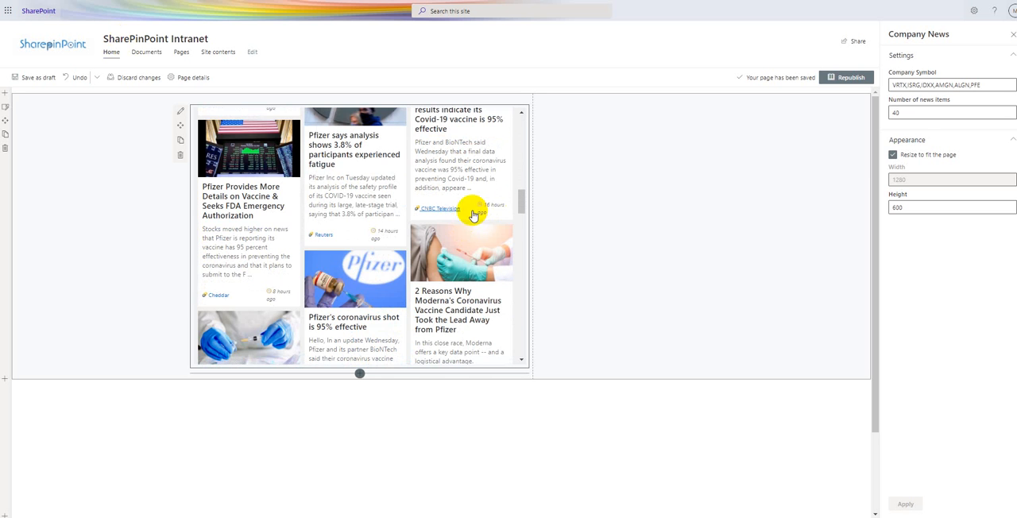
scroll(473, 215, down, 5)
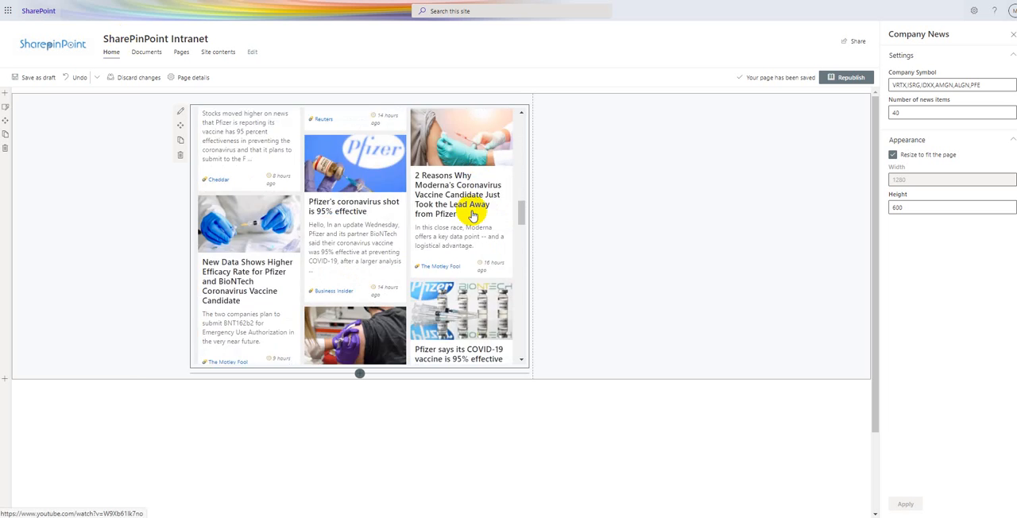
scroll(471, 211, down, 2)
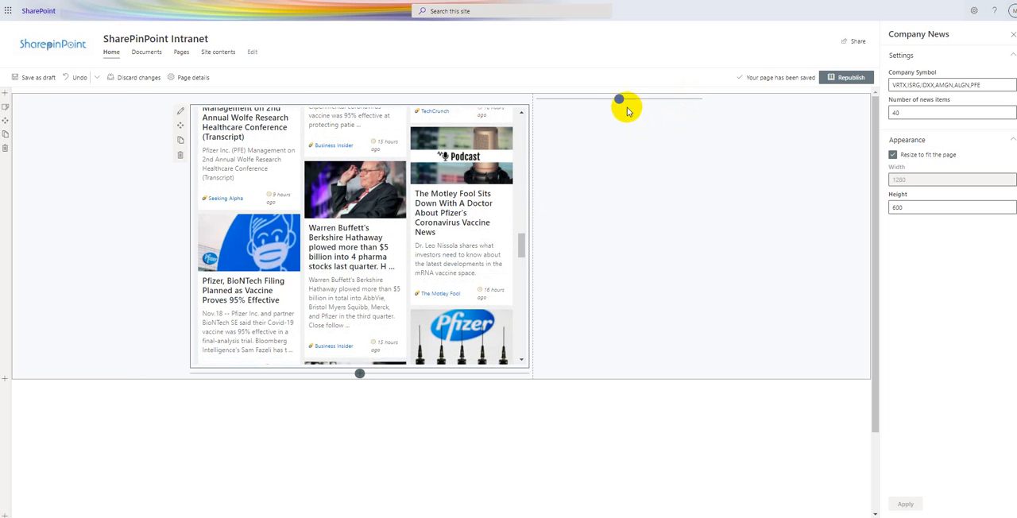
- Add the NASDAQ NYSE Stock Quotes web part to the empty column beside the company news
click(619, 102)
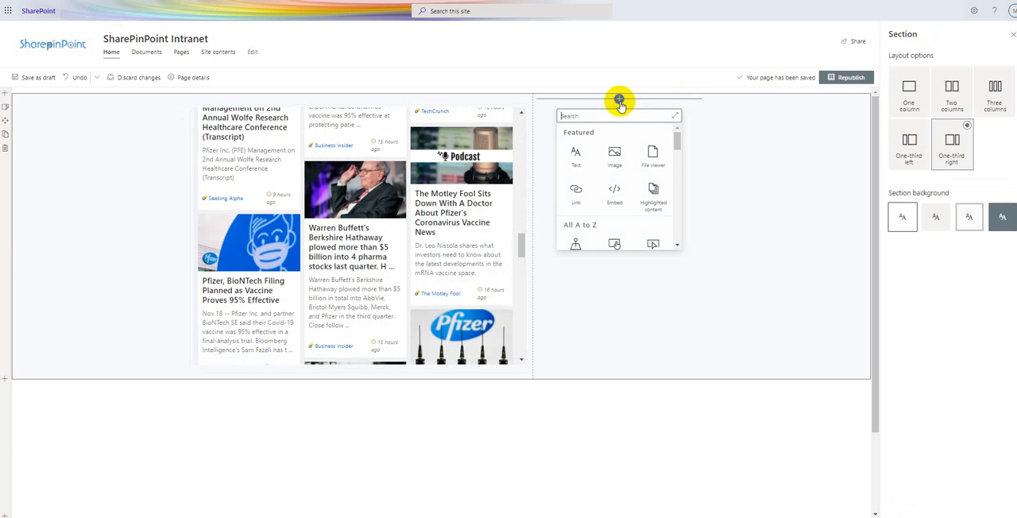
mouse_move(679, 151)
mouse_down()
mouse_move(670, 211)
mouse_move(679, 134)
mouse_up()
text(NS)
key(BackSpace)
click(574, 154)
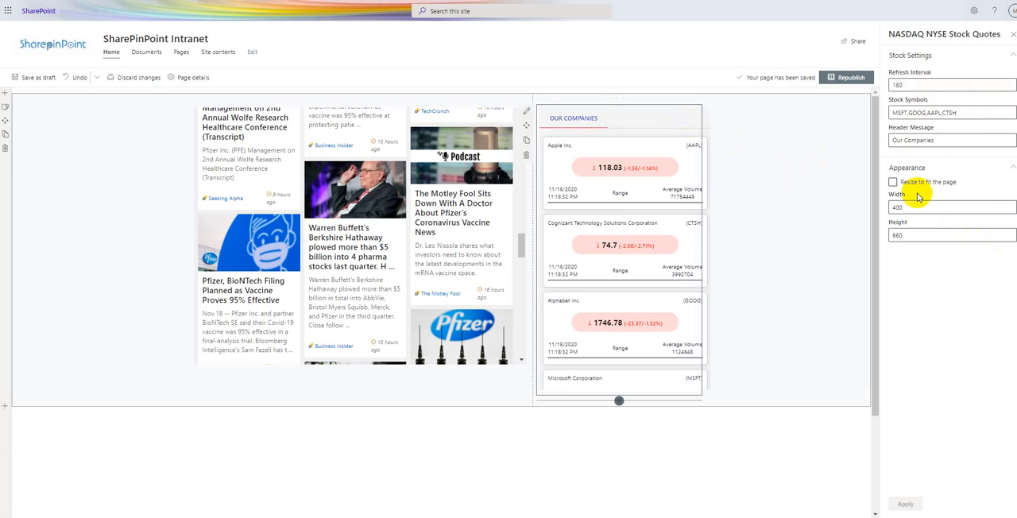
- Make the stock quotes resize to fit the page, with stock symbol PFE and header message "Pfizer Stock", and apply the settings
click(893, 182)
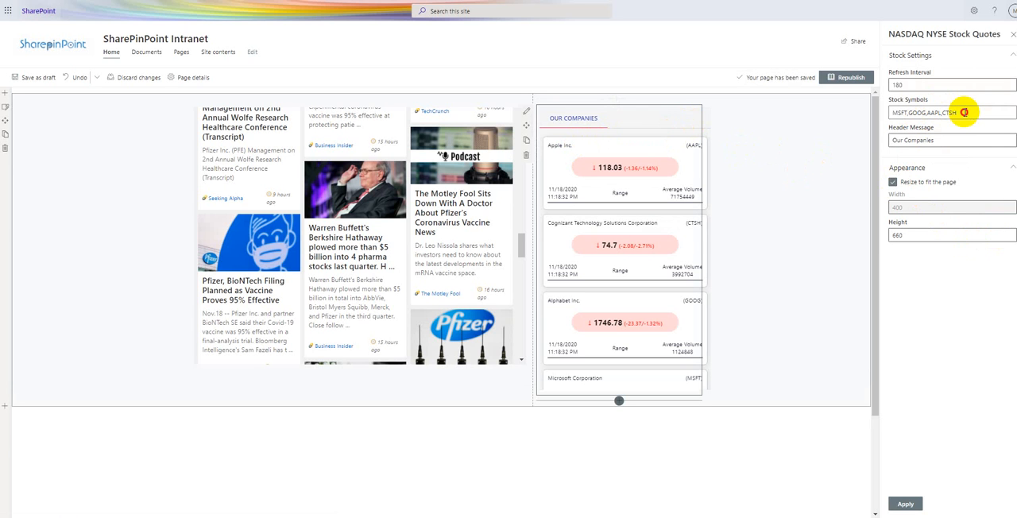
drag(960, 112, 897, 113)
key(BackSpace)
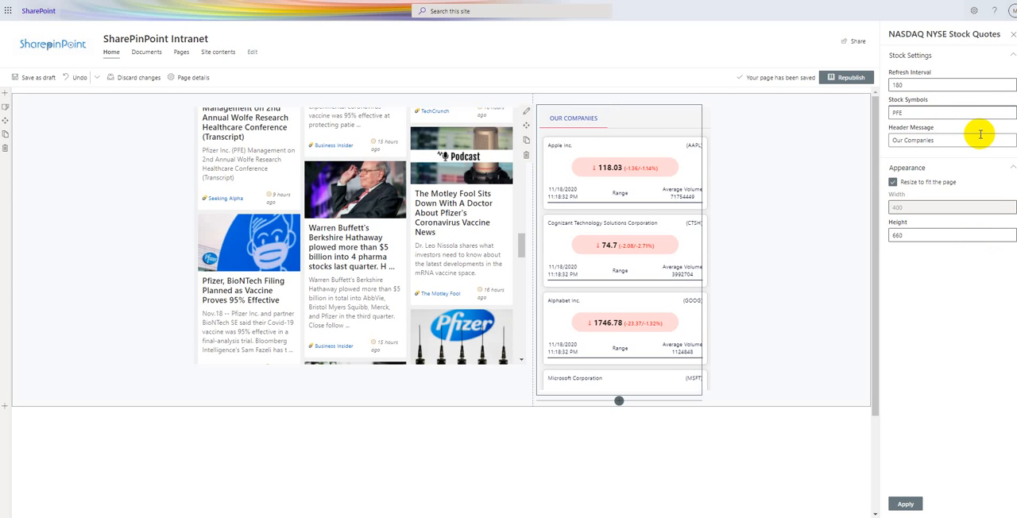
triple_click(952, 140)
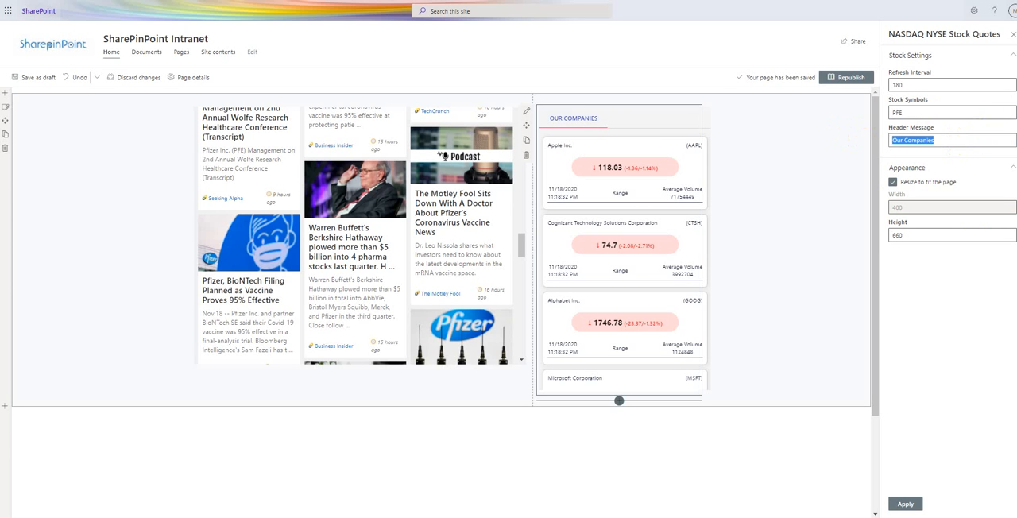
text(Pfizer Stock)
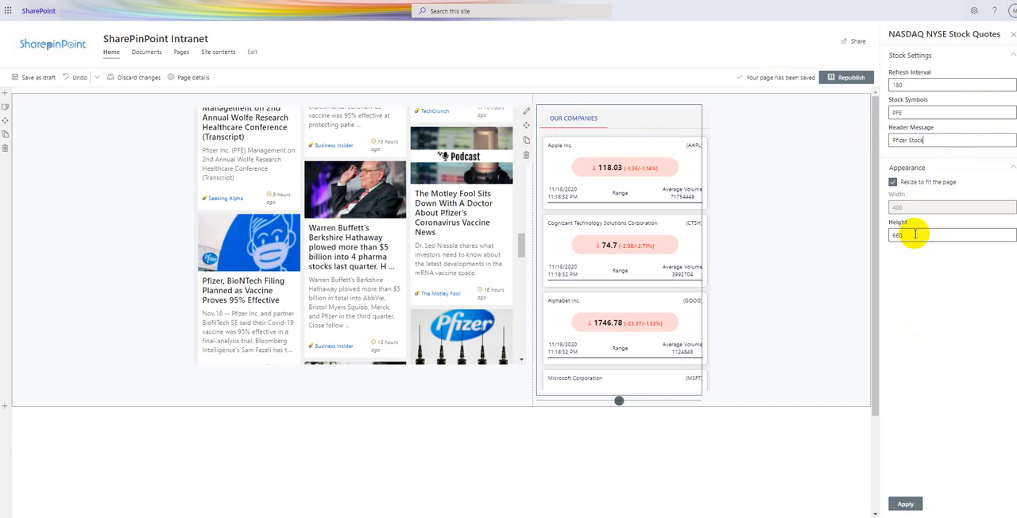
drag(915, 236, 874, 234)
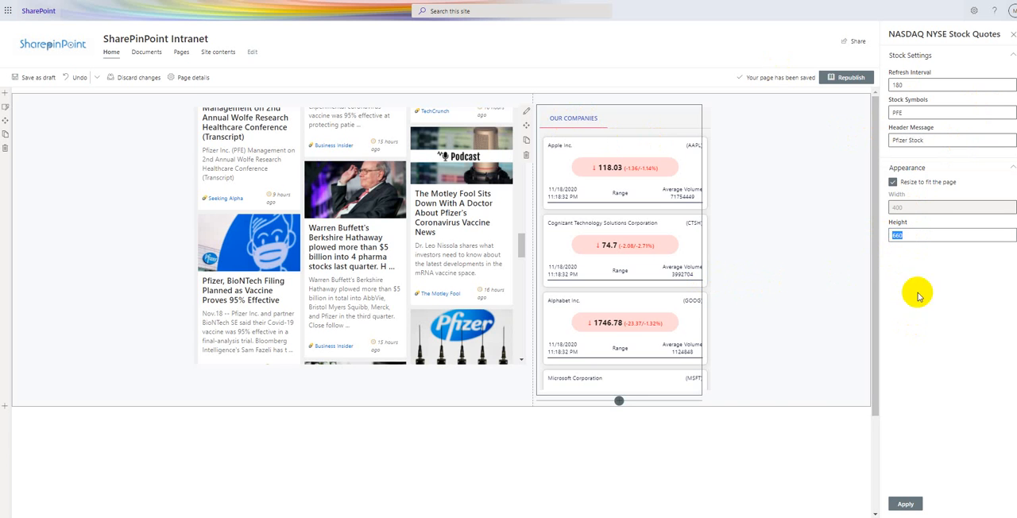
click(903, 504)
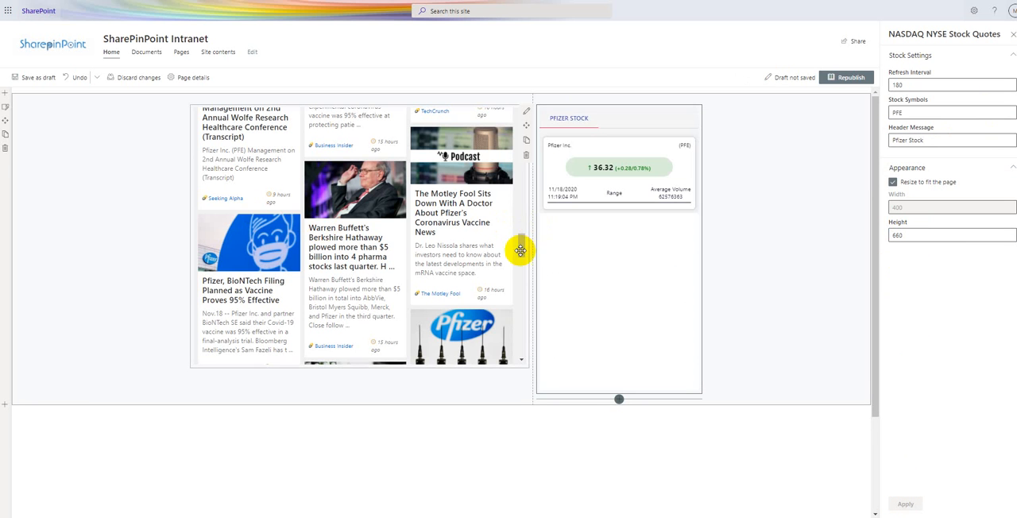
- Try the People web part in the empty one-column section below the news and stock quotes, and delete it again
drag(521, 245, 504, 211)
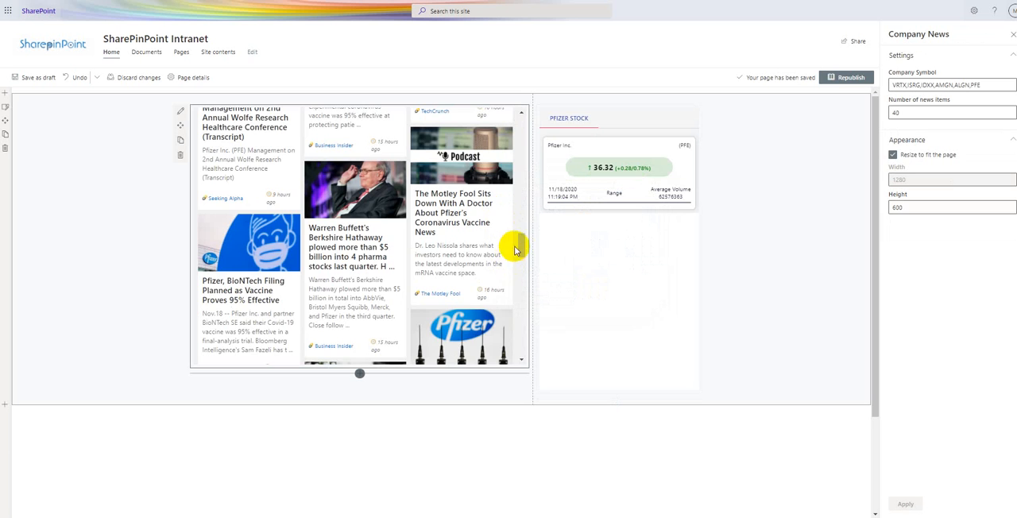
drag(522, 244, 522, 125)
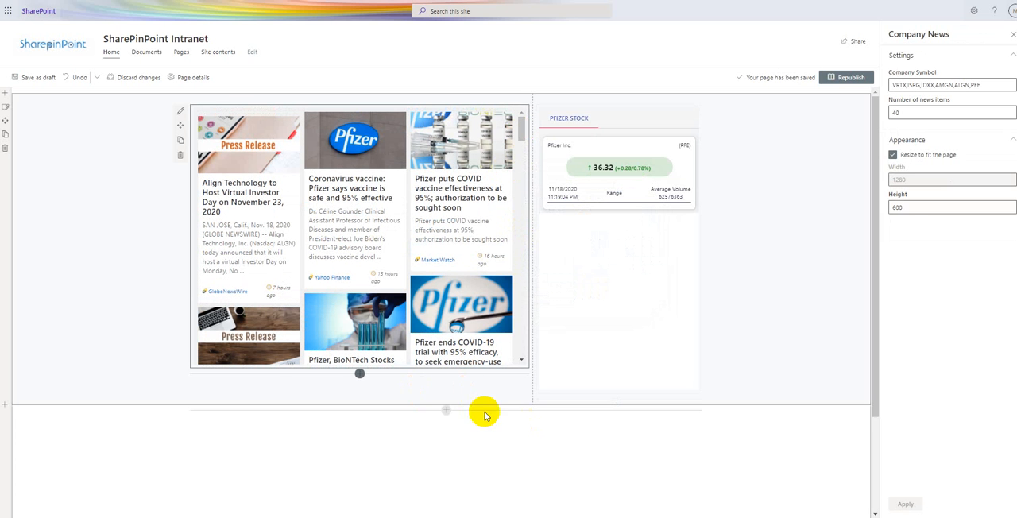
click(446, 412)
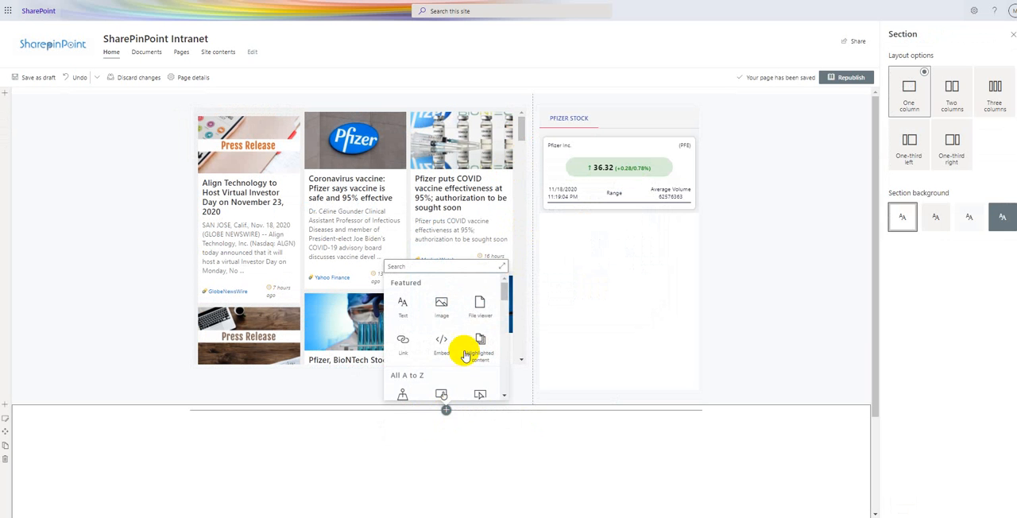
drag(508, 284, 448, 270)
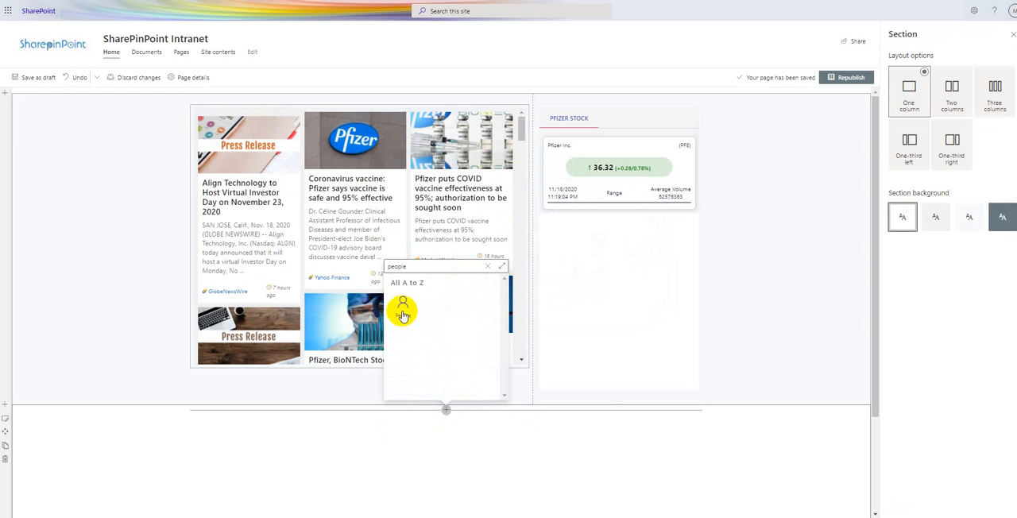
click(403, 306)
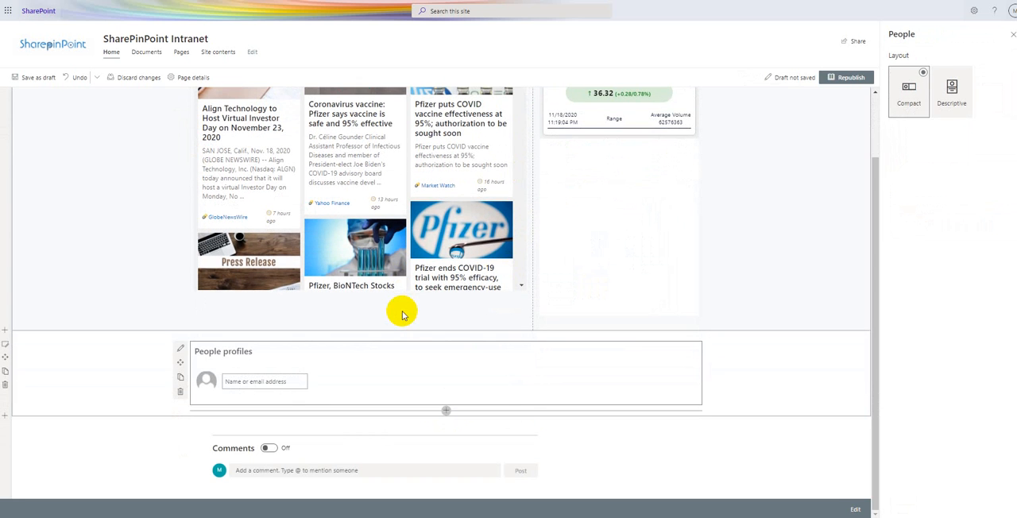
click(180, 391)
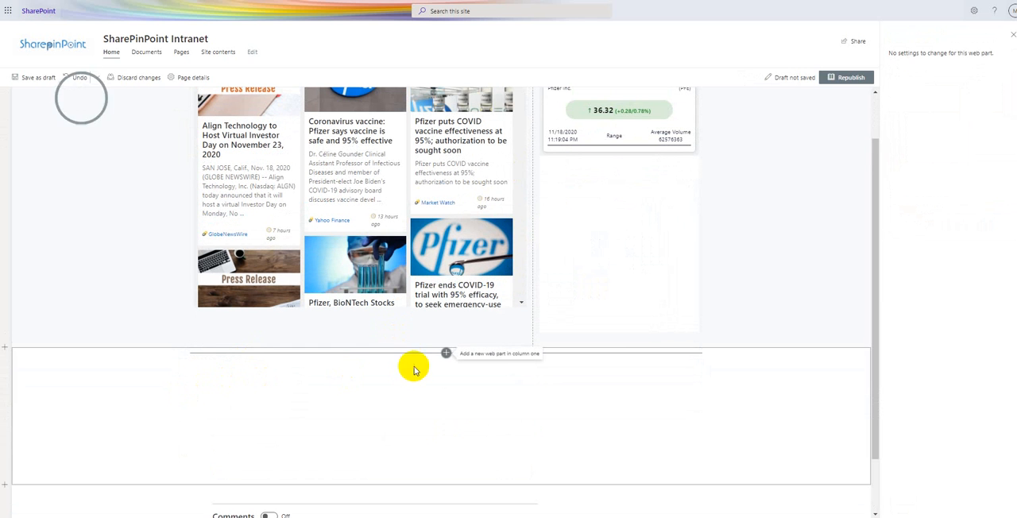
- Add the Search Directory web part to the empty one-column section below the news
click(446, 352)
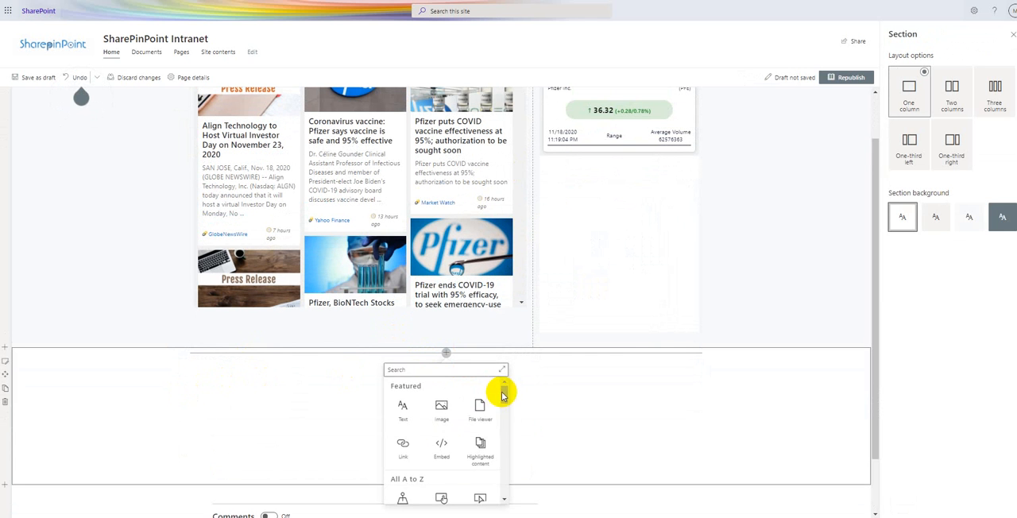
drag(502, 394, 502, 475)
click(482, 420)
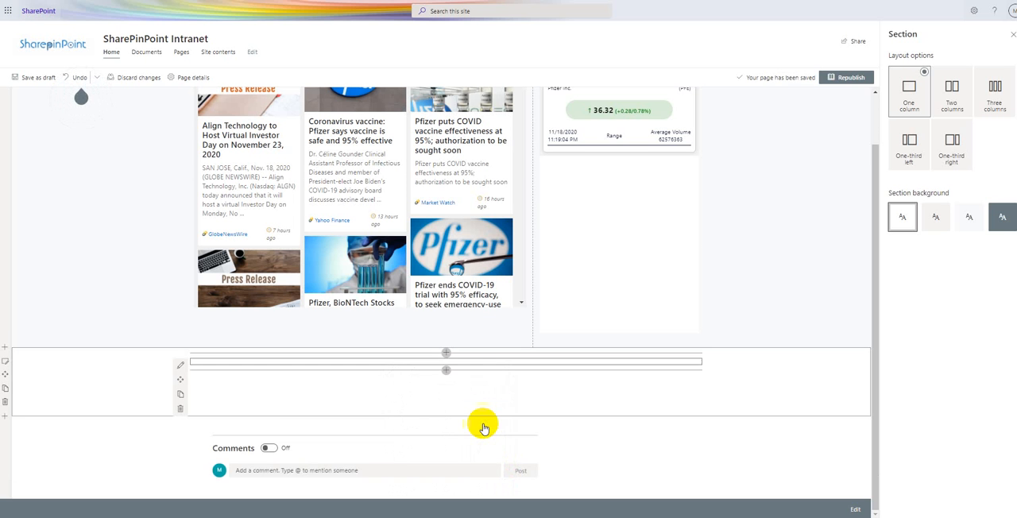
scroll(469, 383, down, 5)
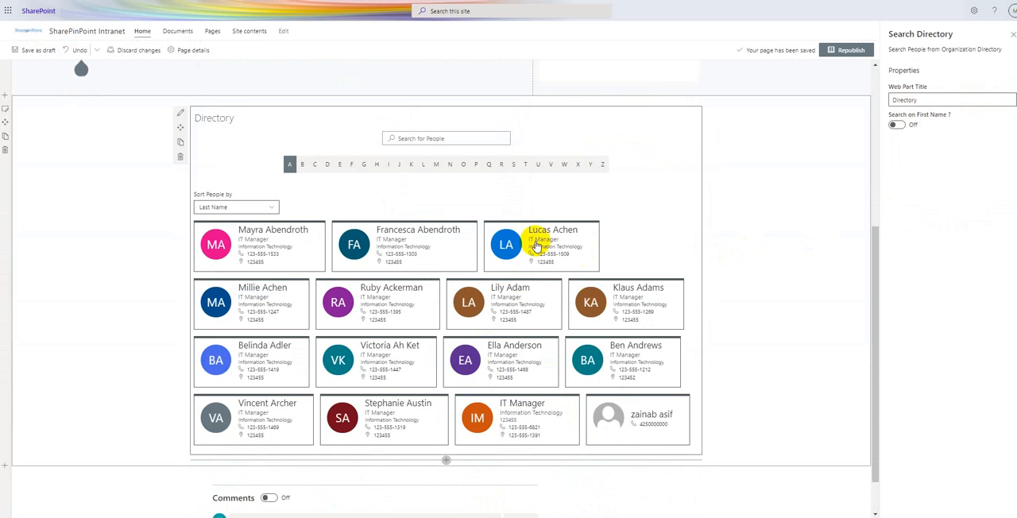
- Browse the directory's people by the letters D, I and K
click(328, 165)
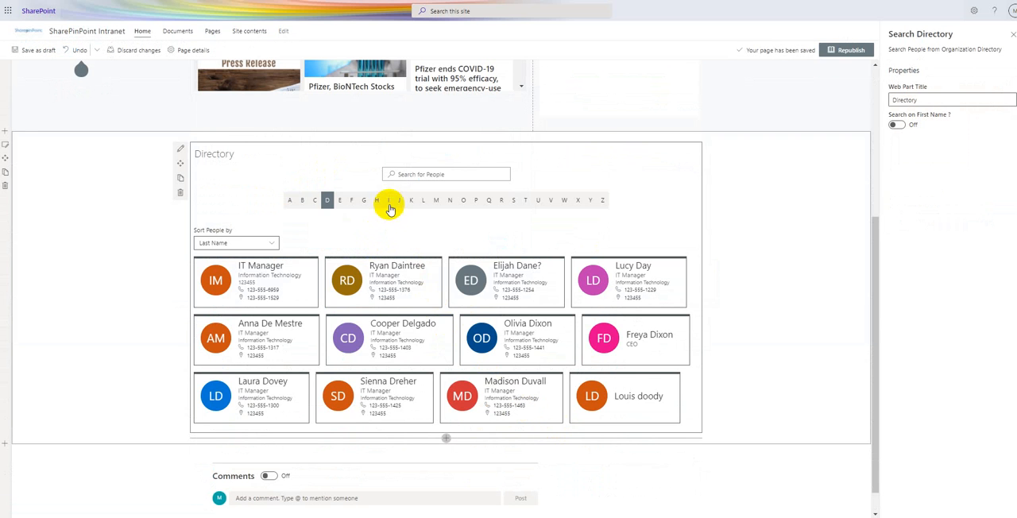
click(388, 204)
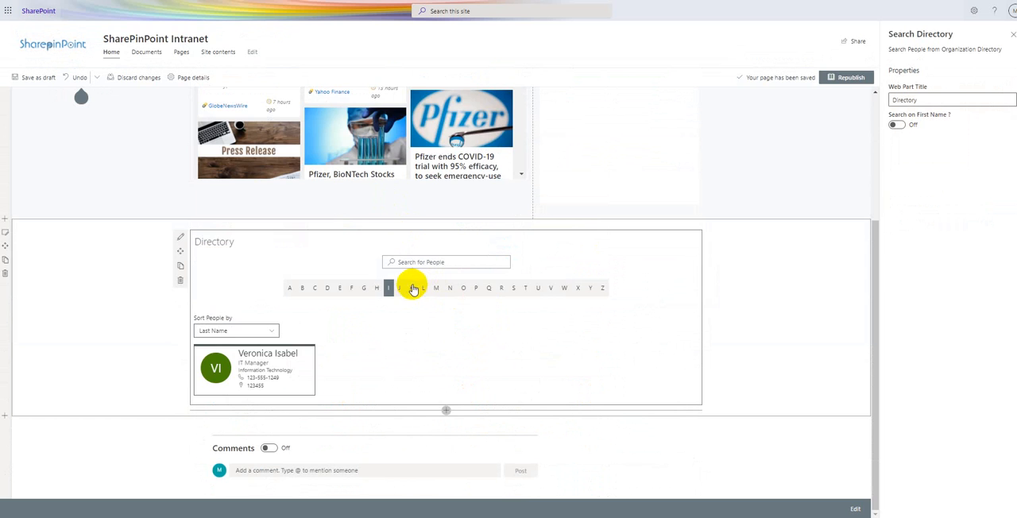
click(412, 288)
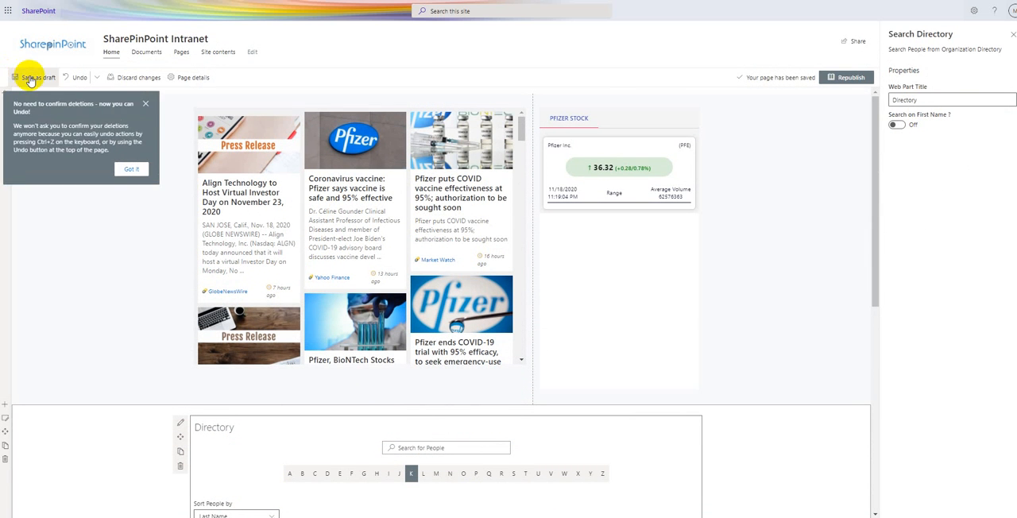
- Save the home page as a draft, dismiss the deletion tip and look through the news feed
click(30, 80)
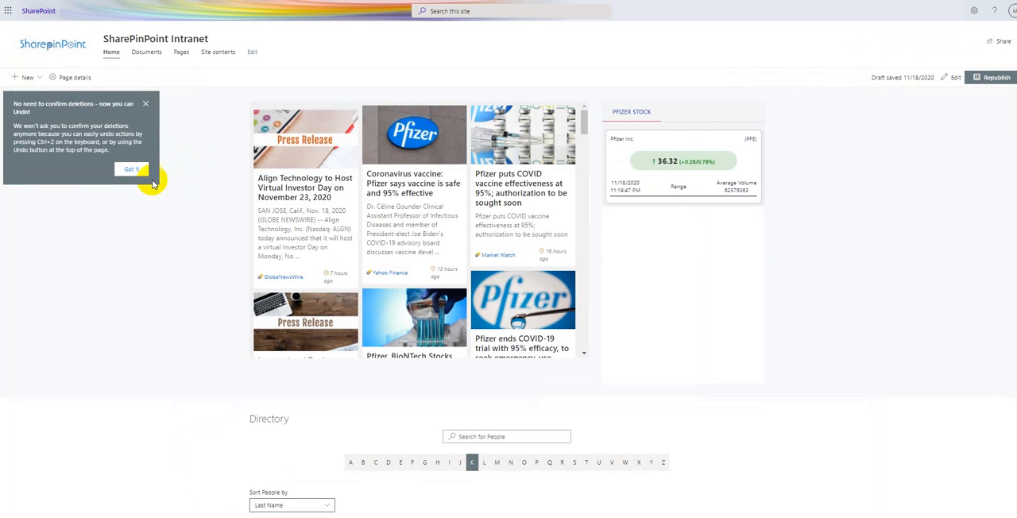
click(131, 170)
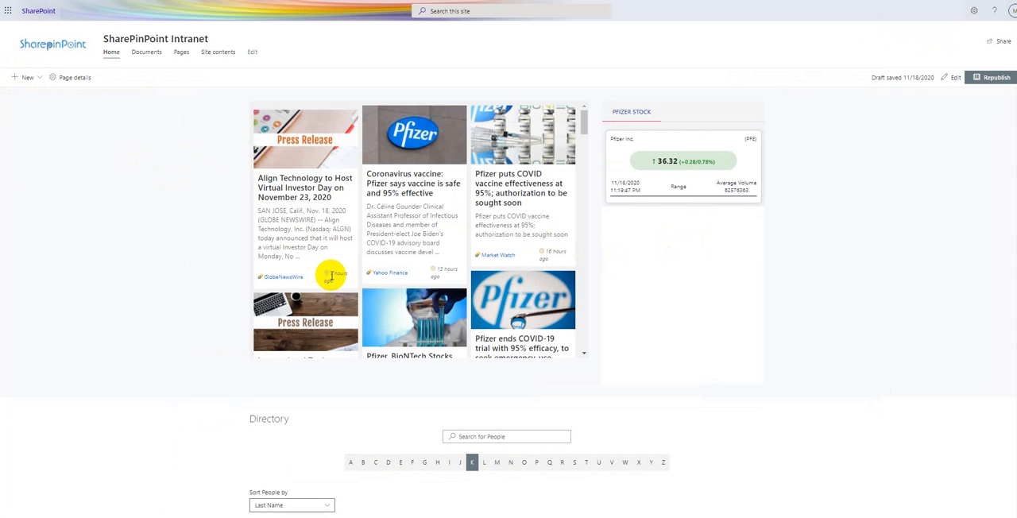
scroll(322, 273, down, 3)
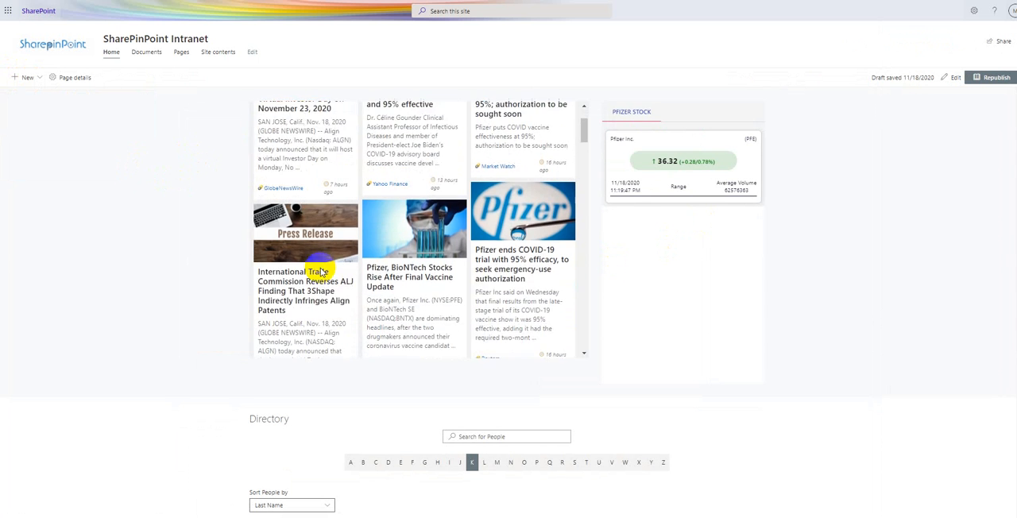
scroll(319, 256, down, 6)
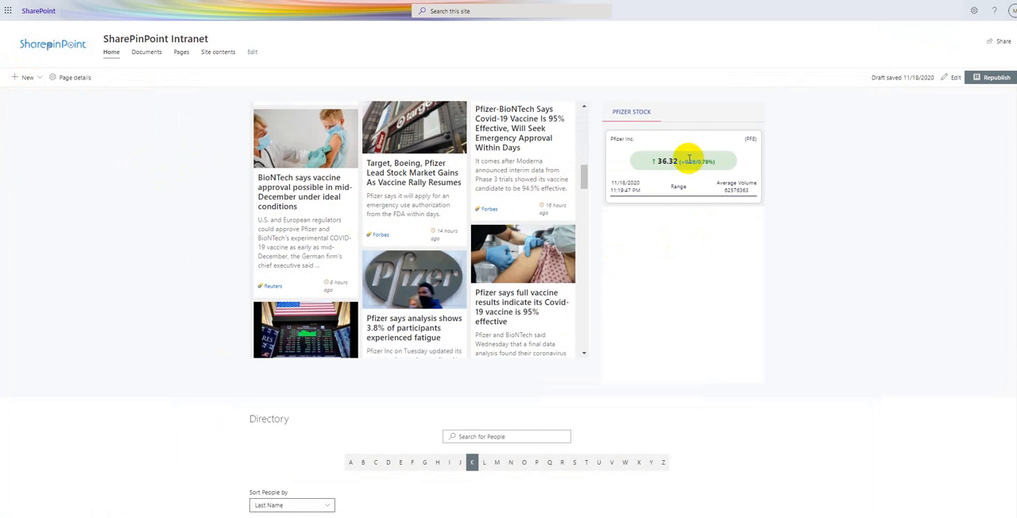
- Search the directory by a partial name and browse the people listed under H
scroll(683, 163, down, 3)
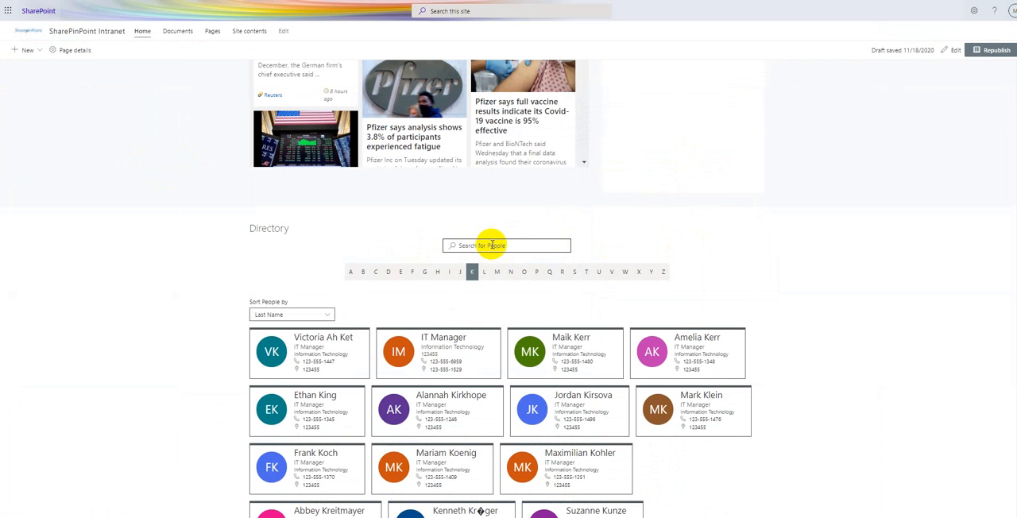
text(mur,)
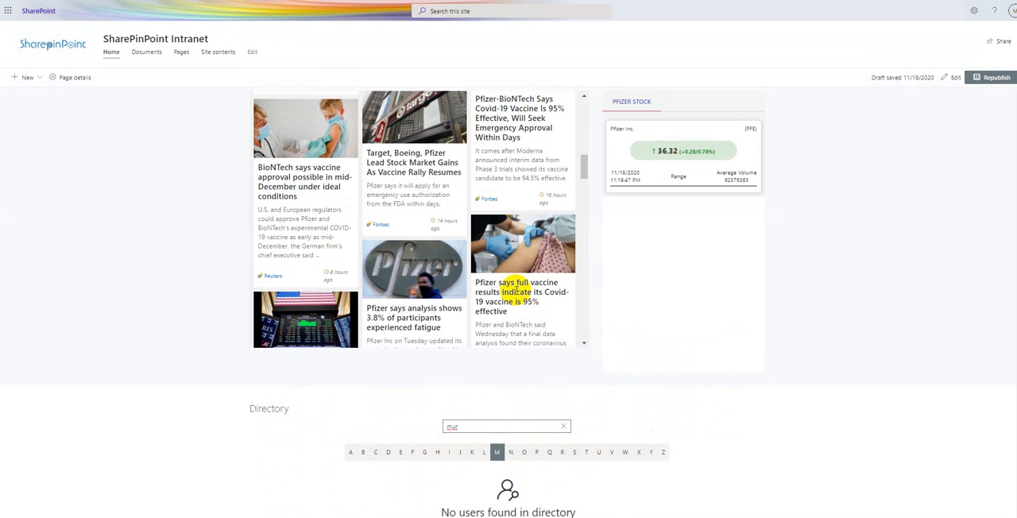
click(437, 454)
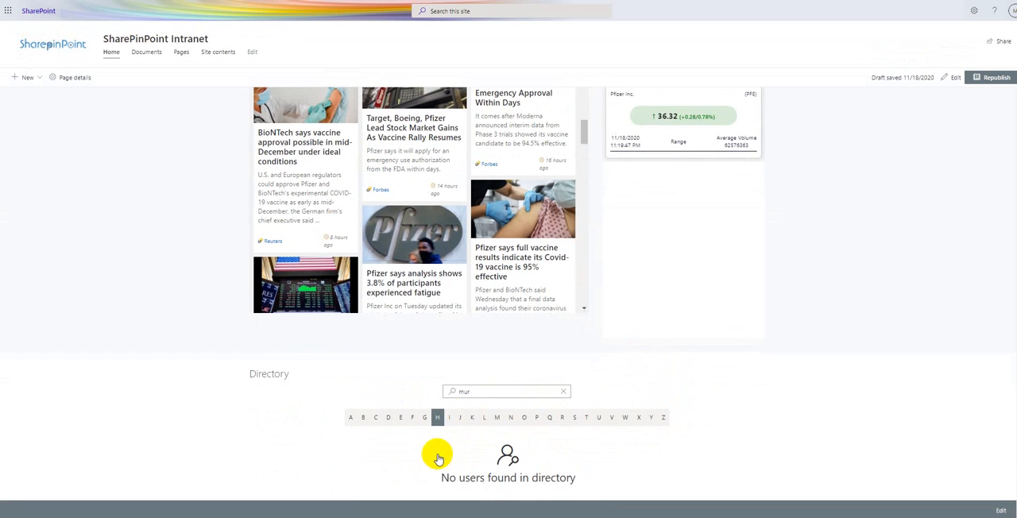
scroll(336, 445, down, 3)
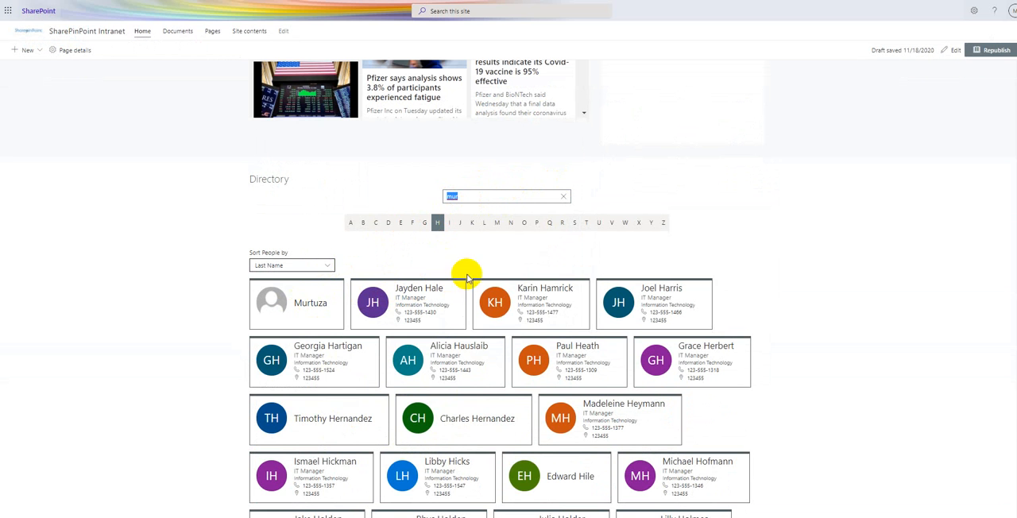
scroll(569, 272, up, 5)
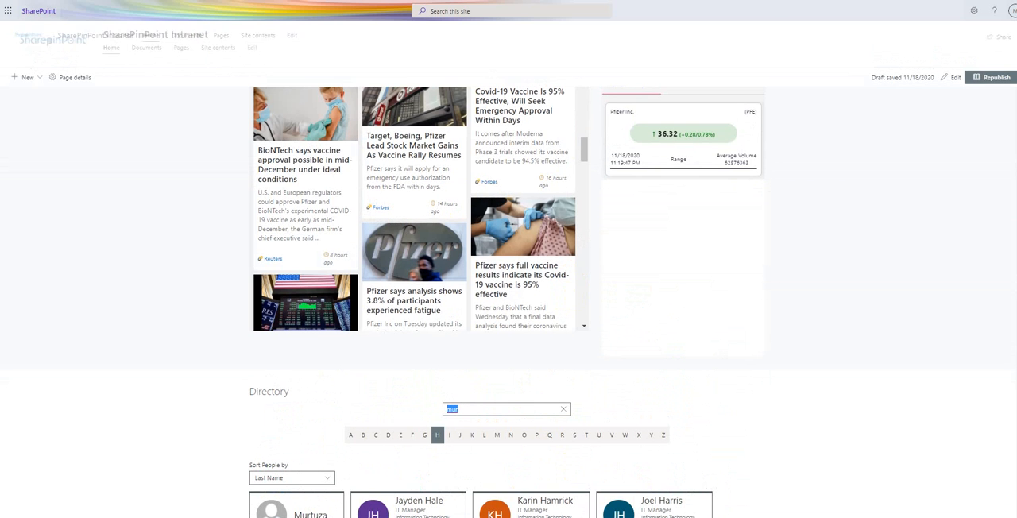